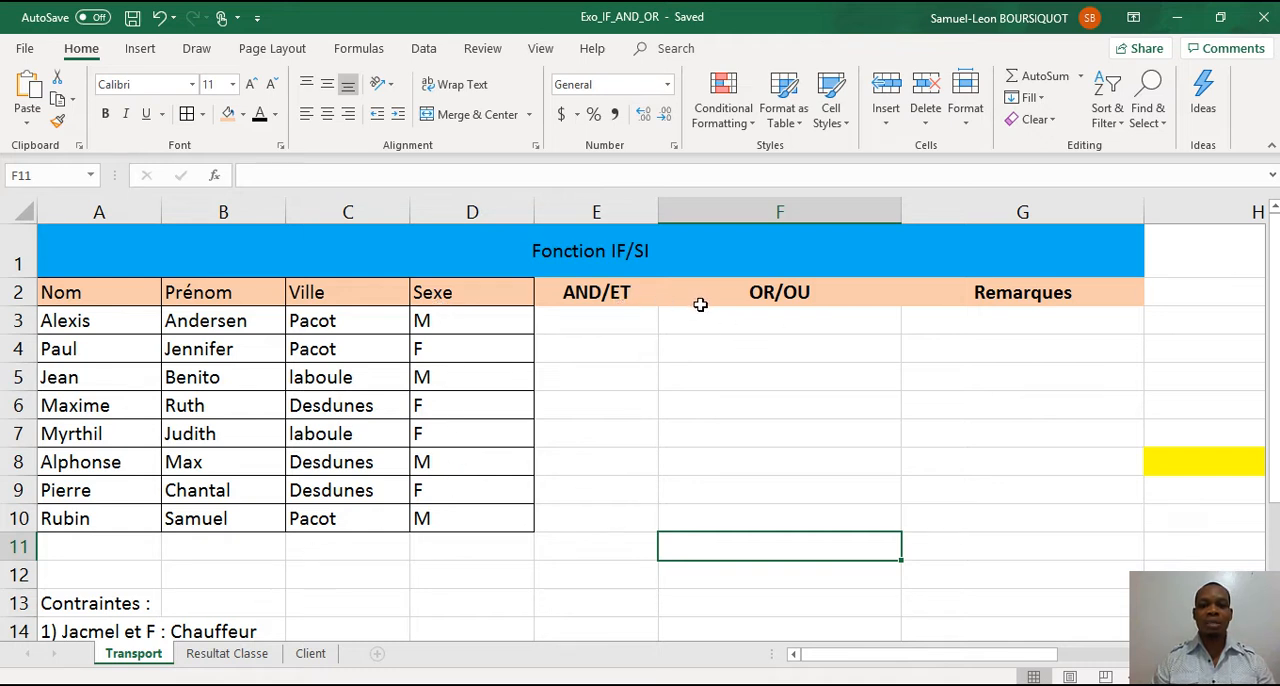
Review the numbered transport conditions listed under "Contraintes" below the data table.
{"action": "left_click", "coordinate": [972, 326]}
{"action": "left_click", "coordinate": [326, 601]}
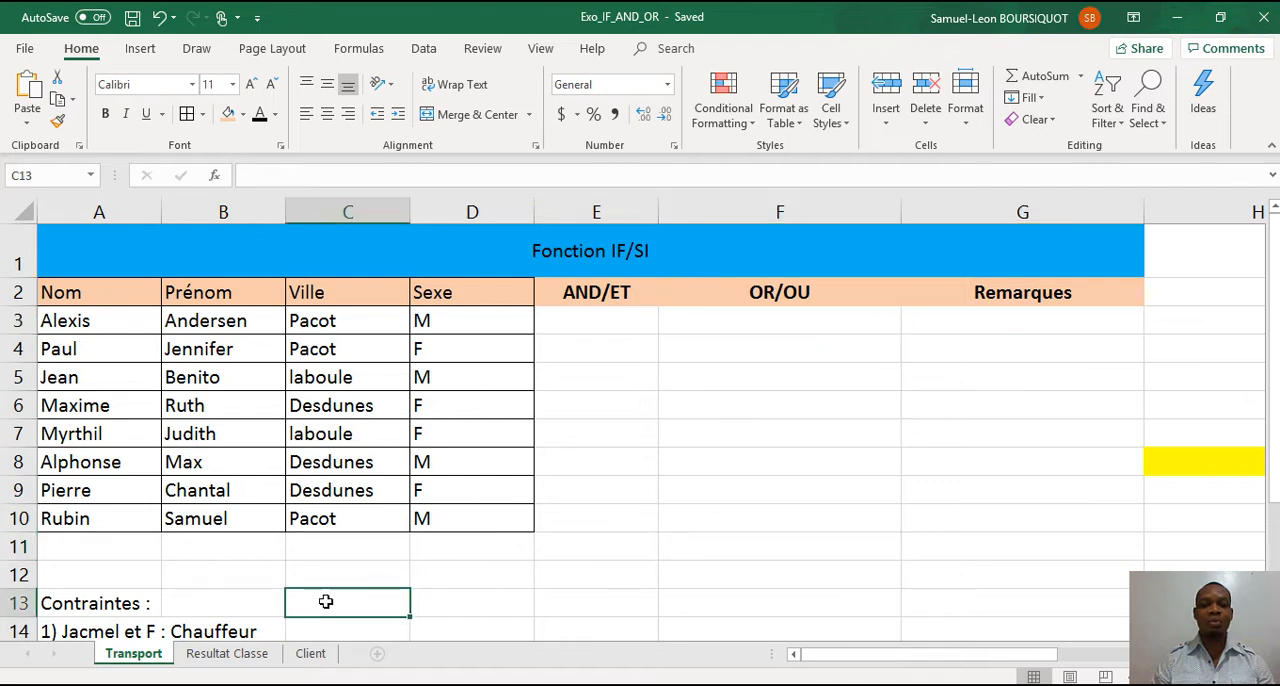
{"action": "key", "text": "Left"}
{"action": "key", "text": "Left"}
{"action": "key", "text": "Down"}
{"action": "key", "text": "Down"}
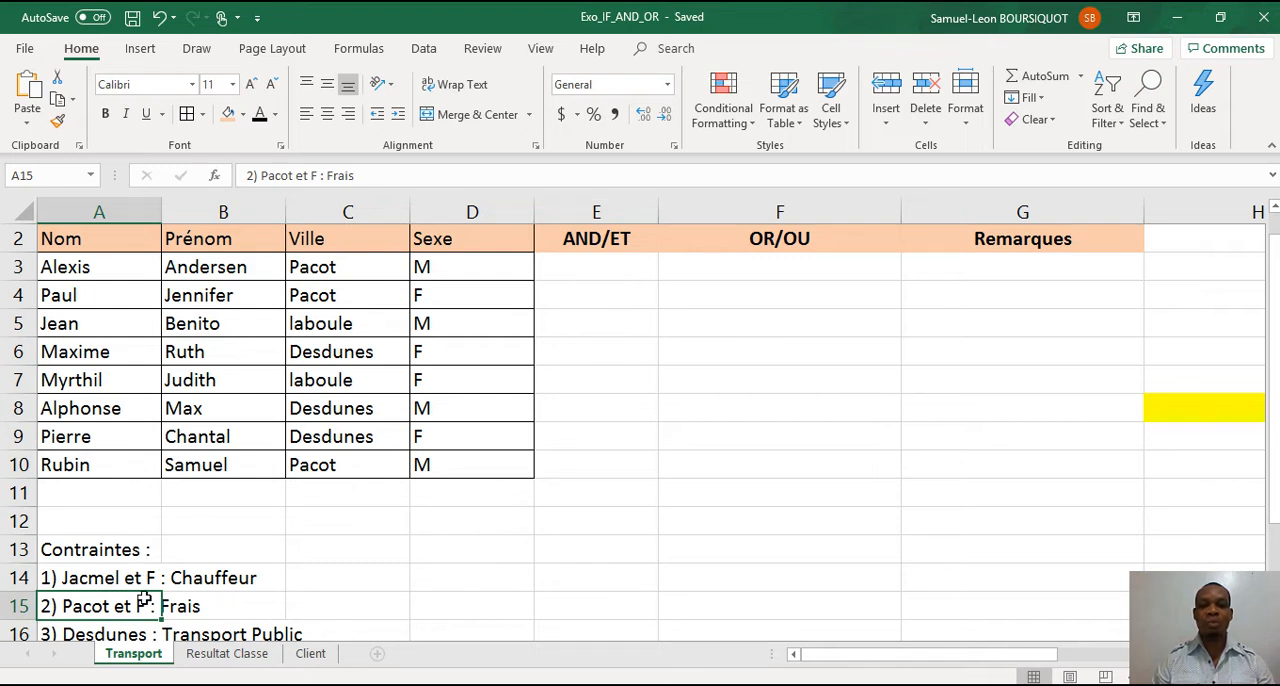
Examine the And/ET and OR/OU truth tables in columns H to M, focusing on the first And/ET row.
{"action": "left_click", "coordinate": [627, 267]}
{"action": "key", "text": "Up"}
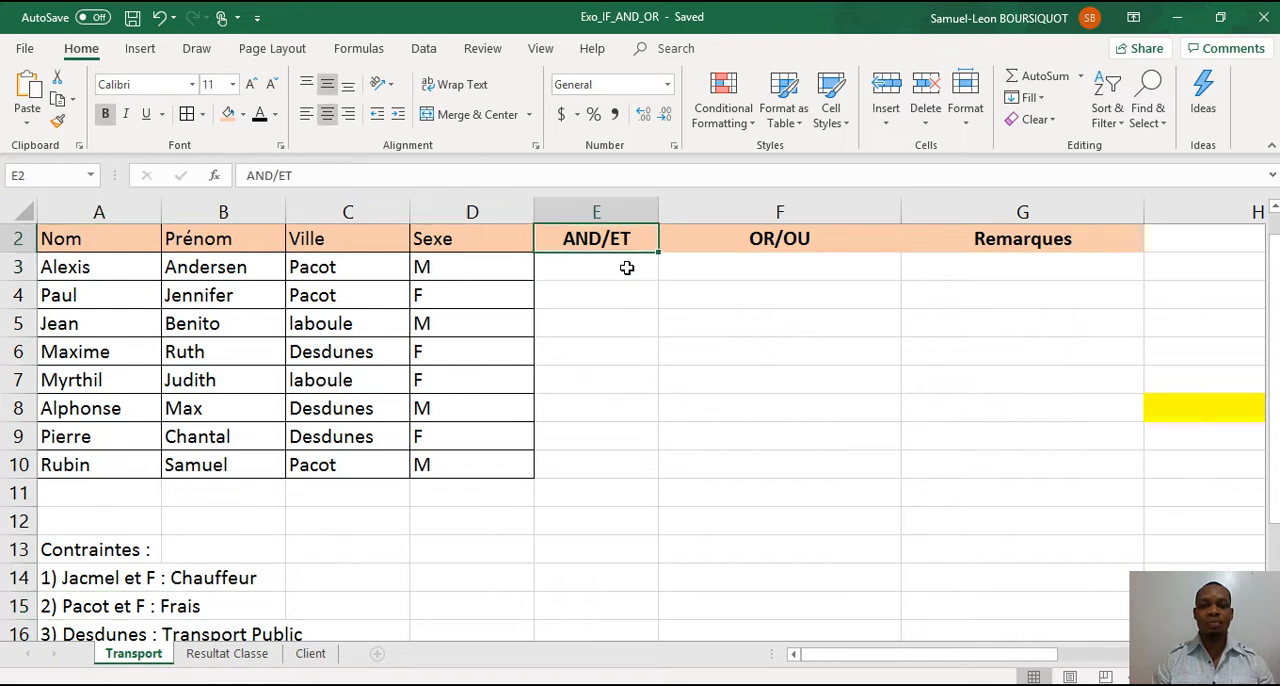
{"action": "key", "text": "Up"}
{"action": "key", "text": "Down"}
{"action": "key", "text": "Down"}
{"action": "key", "text": "Right"}
{"action": "key", "text": "Right"}
{"action": "key", "text": "Right"}
{"action": "key", "text": "Right"}
{"action": "key", "text": "Right"}
{"action": "key", "text": "Right"}
{"action": "key", "text": "Right"}
{"action": "key", "text": "Right"}
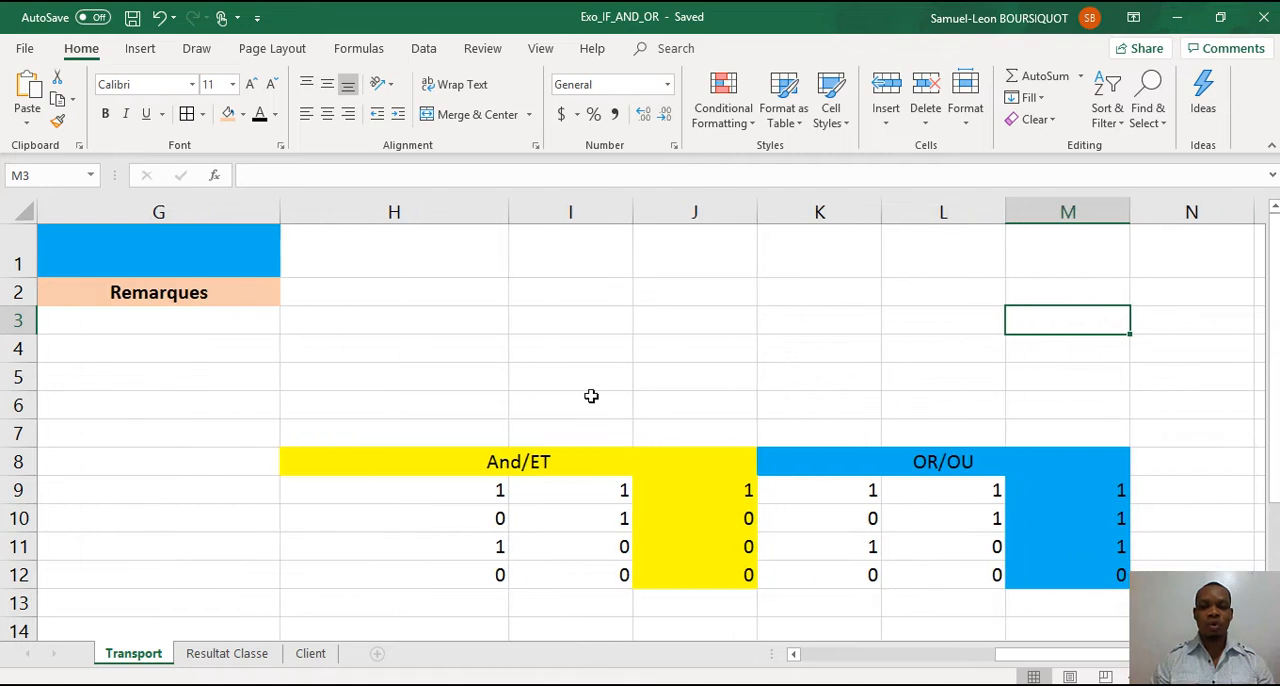
{"action": "left_click", "coordinate": [474, 492]}
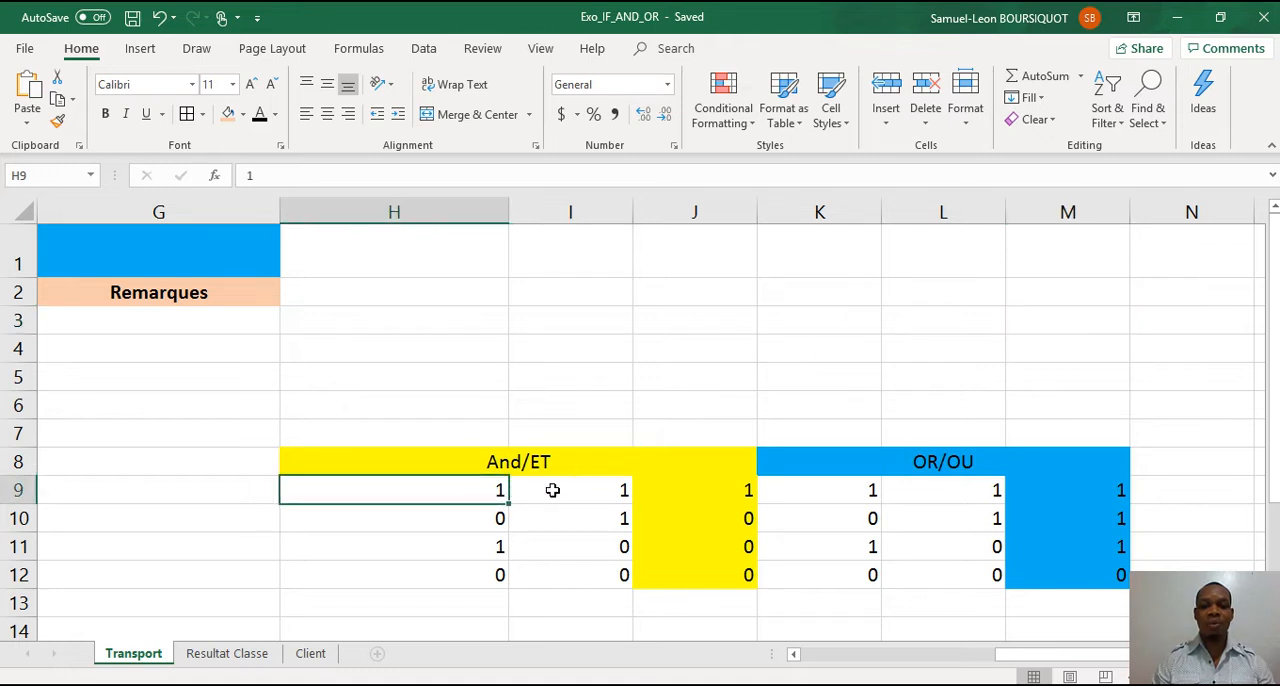
{"action": "left_click", "coordinate": [553, 490]}
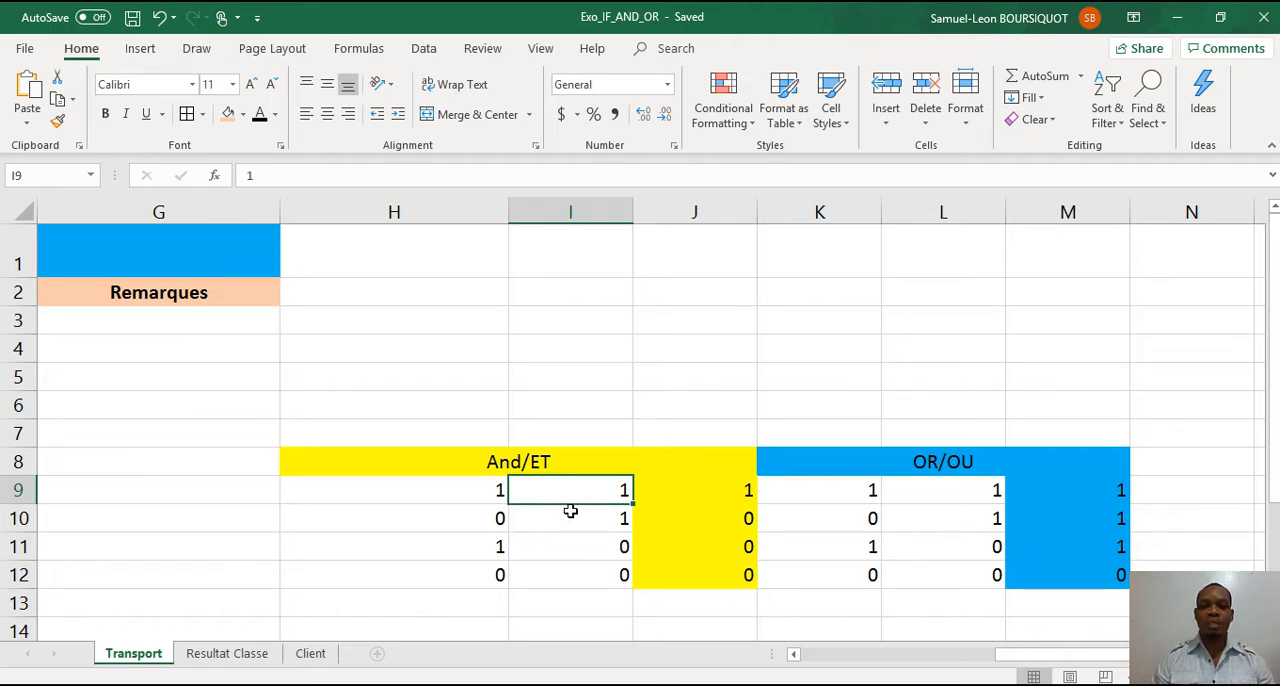
{"action": "left_click", "coordinate": [465, 489]}
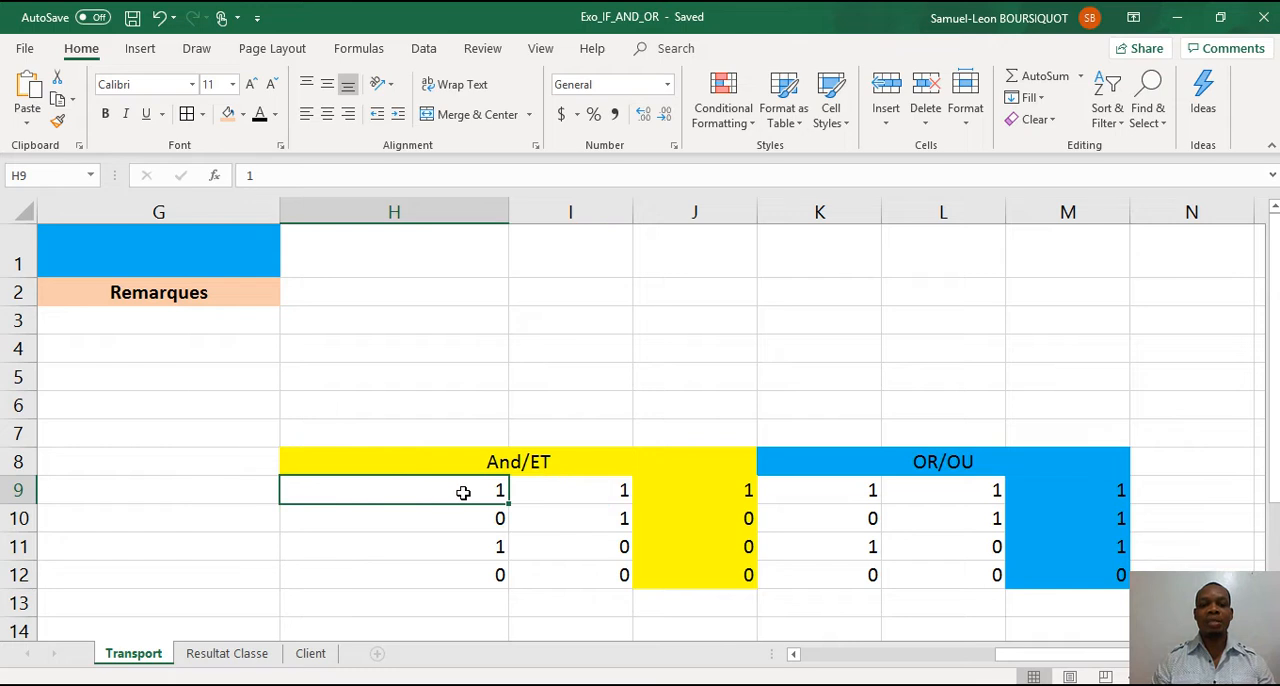
Start an AND formula in E3 whose first condition is C3="Pacot".
{"action": "key", "text": "Left"}
{"action": "key", "text": "Left"}
{"action": "key", "text": "Left"}
{"action": "key", "text": "Left"}
{"action": "key", "text": "Left"}
{"action": "key", "text": "Left"}
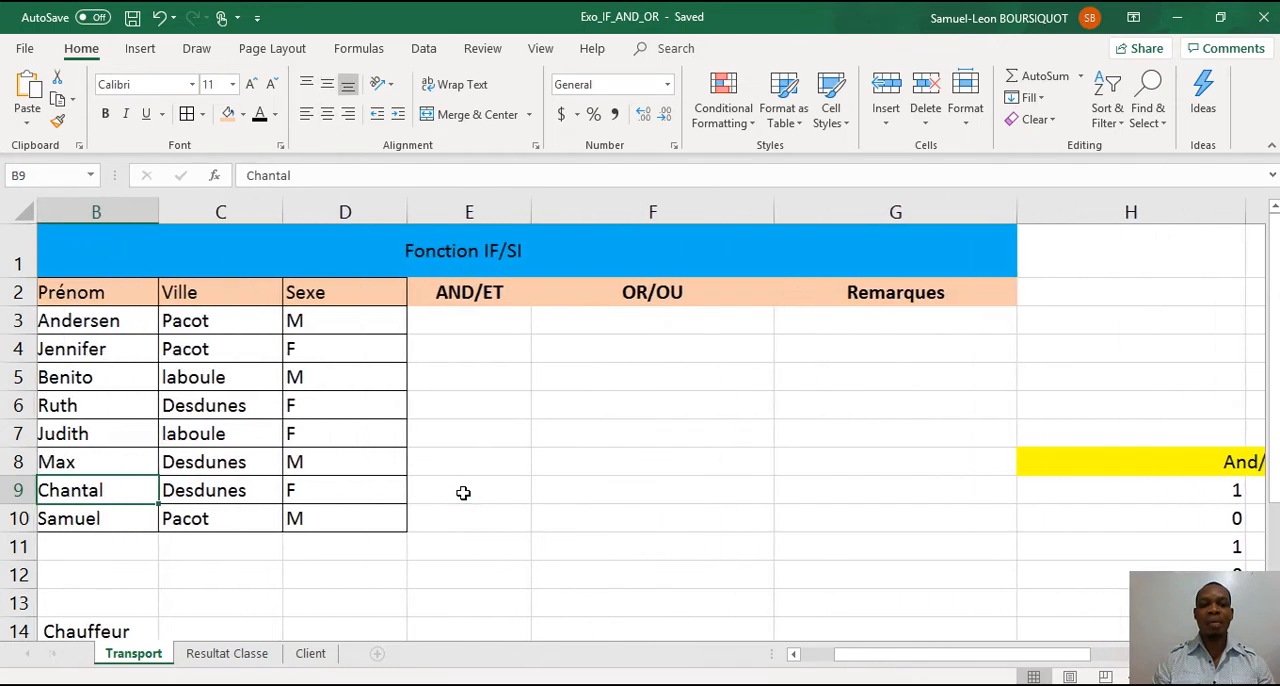
{"action": "key", "text": "Left"}
{"action": "key", "text": "Up"}
{"action": "key", "text": "Up"}
{"action": "key", "text": "Up"}
{"action": "key", "text": "Up"}
{"action": "key", "text": "Up"}
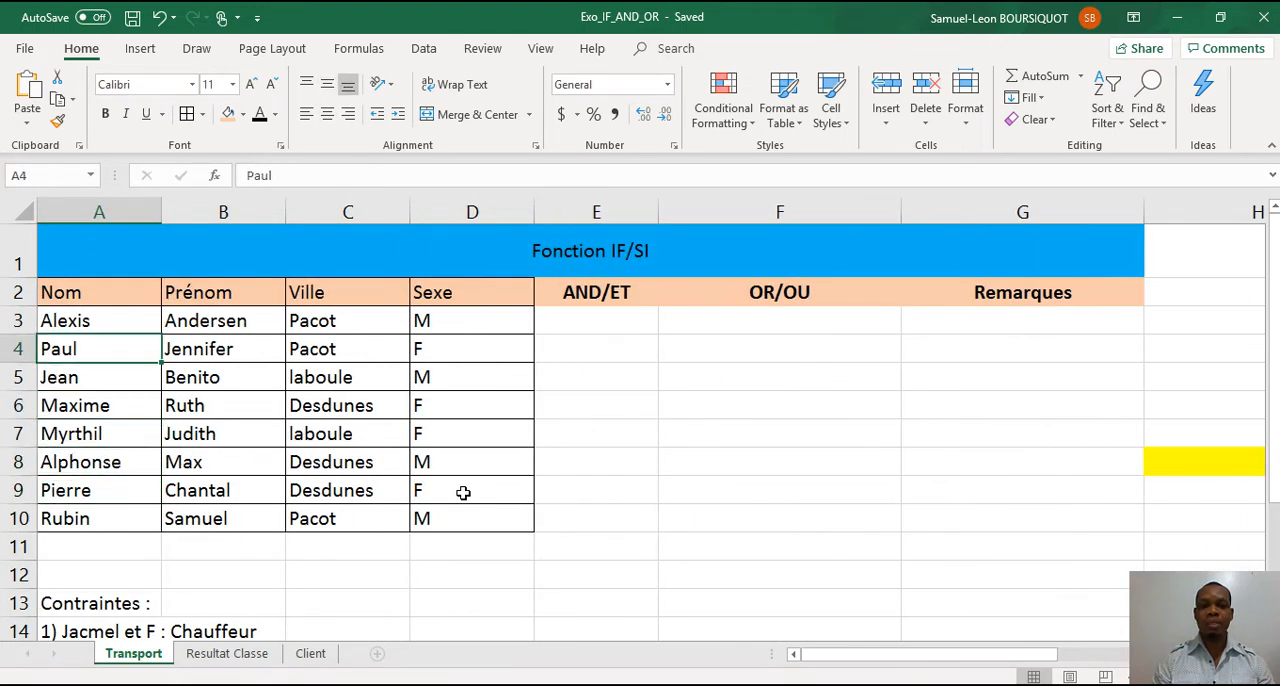
{"action": "key", "text": "Up"}
{"action": "key", "text": "Right"}
{"action": "key", "text": "Right"}
{"action": "key", "text": "Right"}
{"action": "key", "text": "Right"}
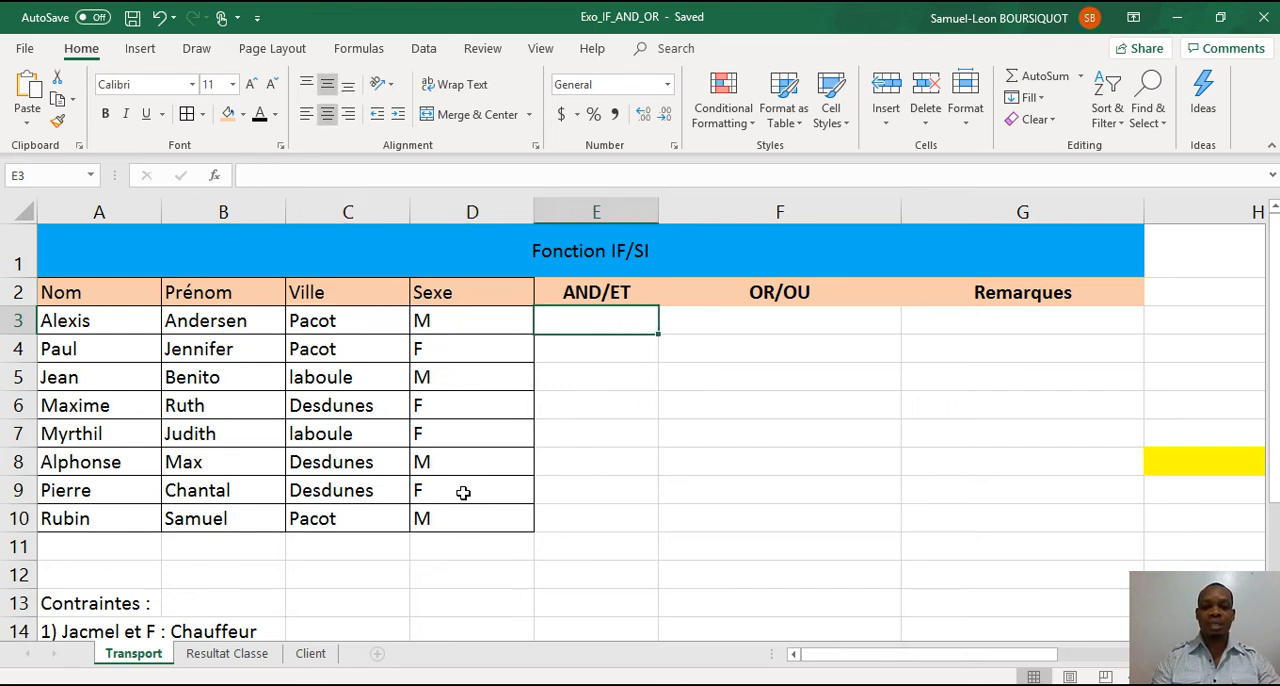
{"action": "type", "text": "=and"}
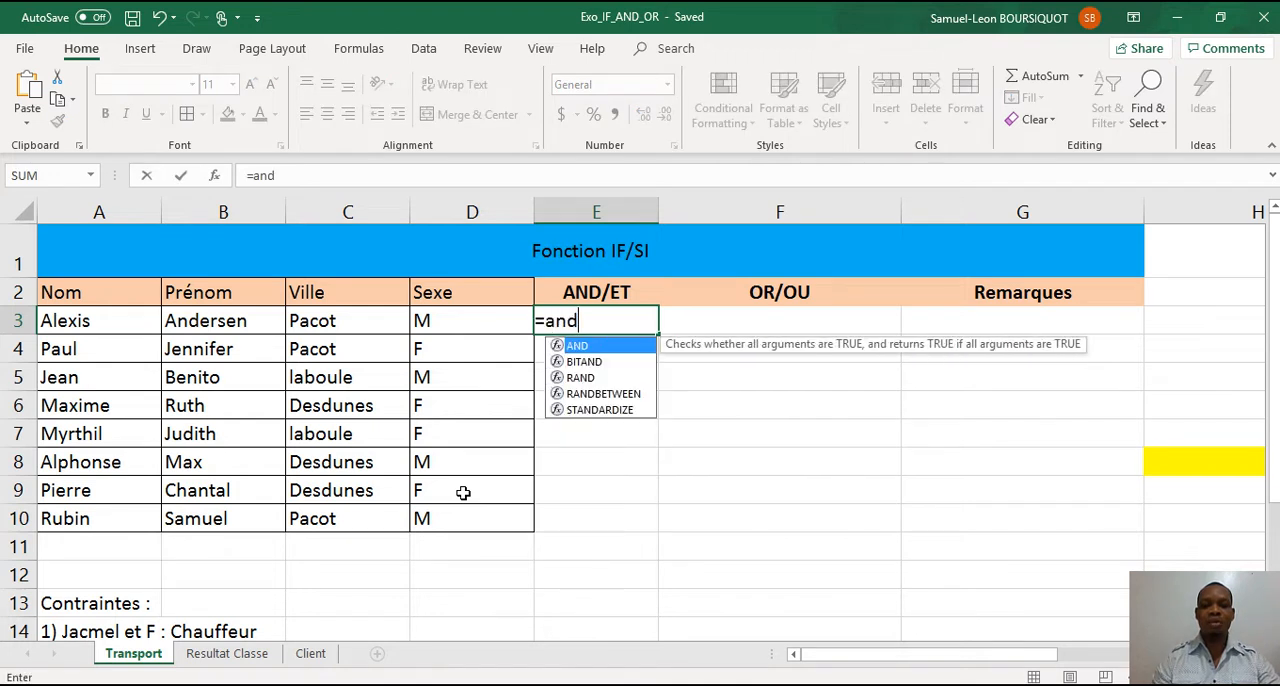
{"action": "double_click", "coordinate": [610, 346]}
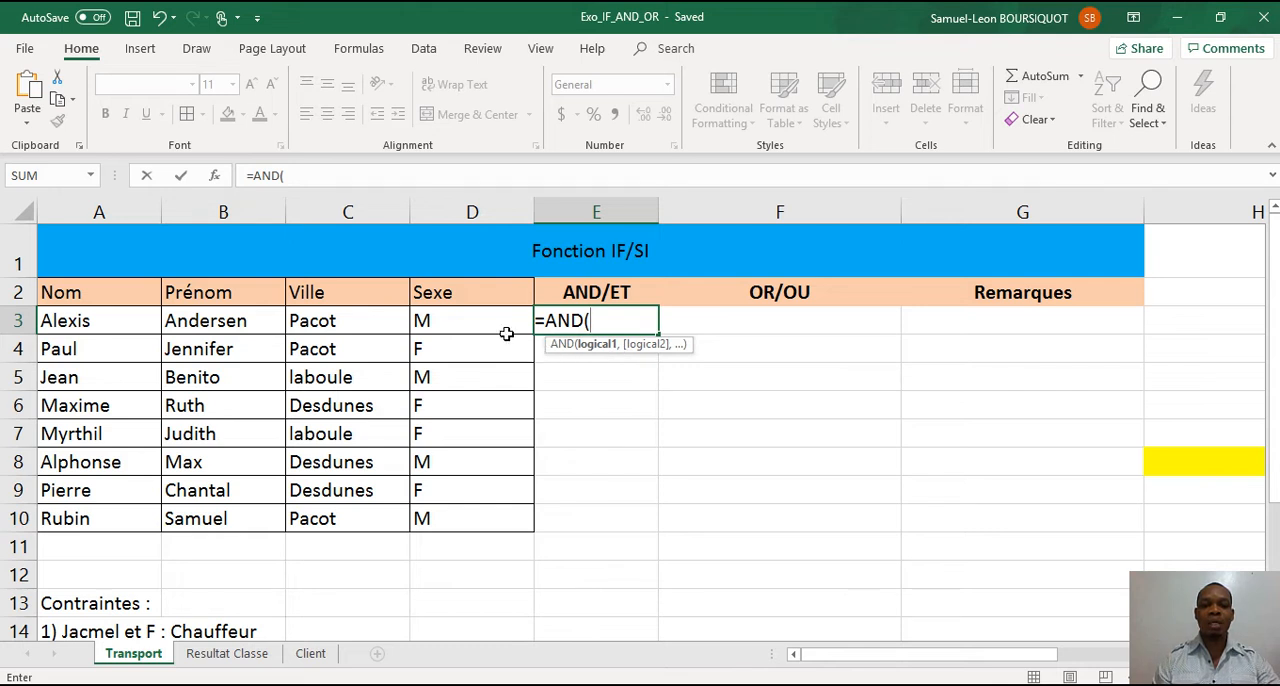
{"action": "left_click", "coordinate": [356, 322]}
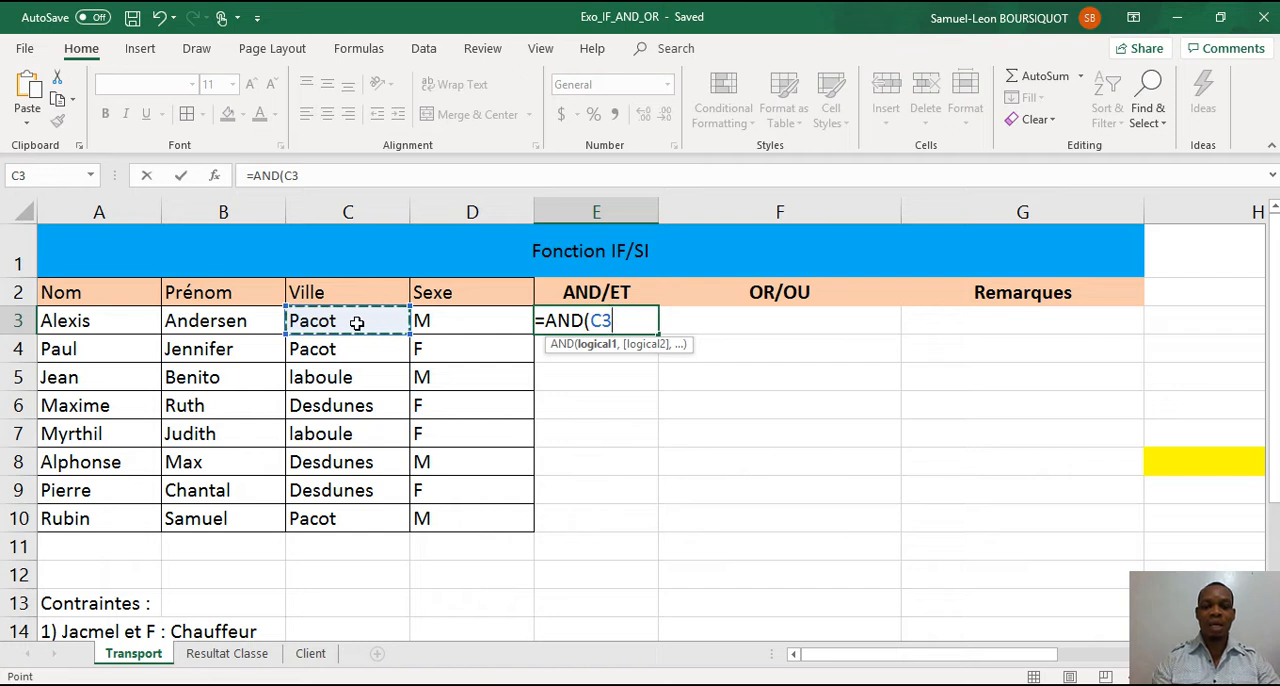
{"action": "type", "text": "=\""}
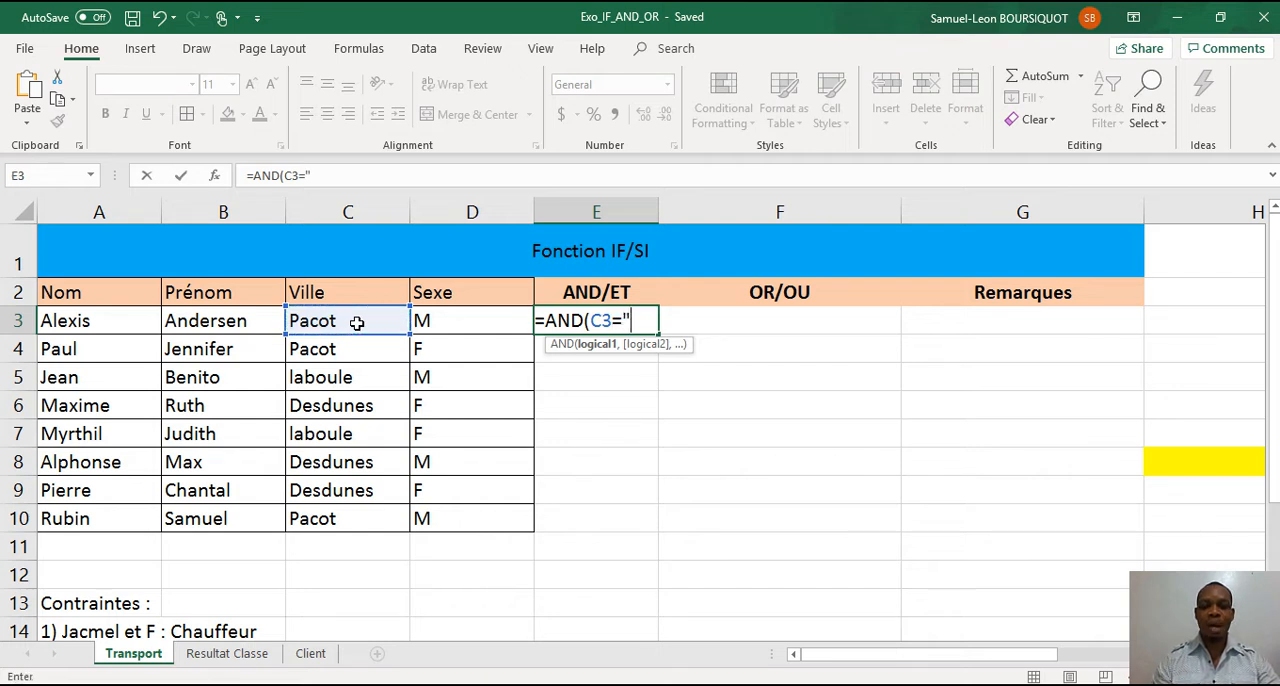
{"action": "type", "text": "Pac"}
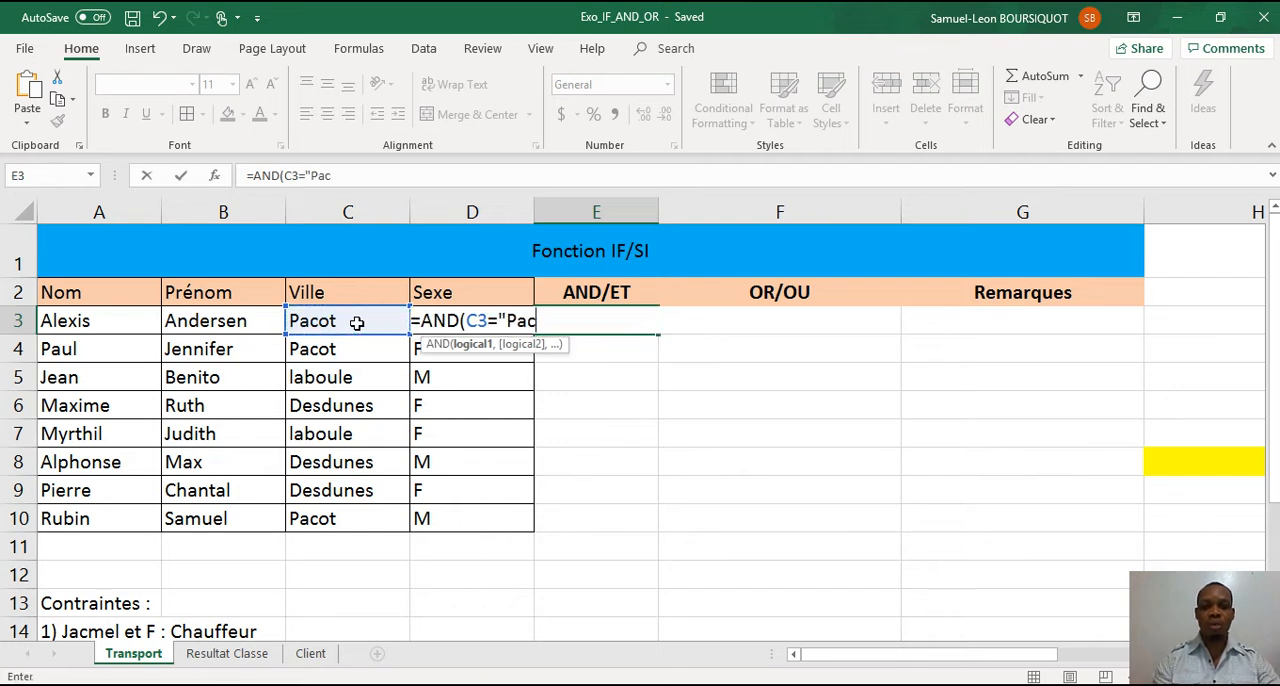
{"action": "type", "text": "ot\""}
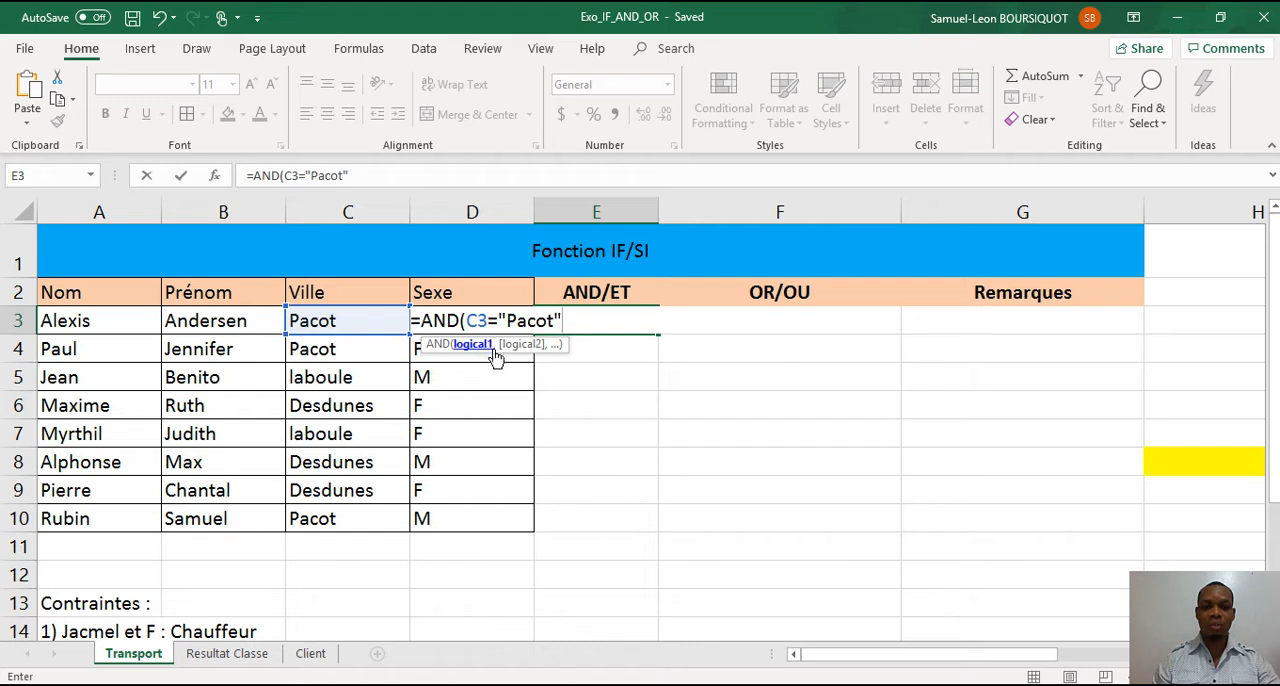
{"action": "type", "text": ","}
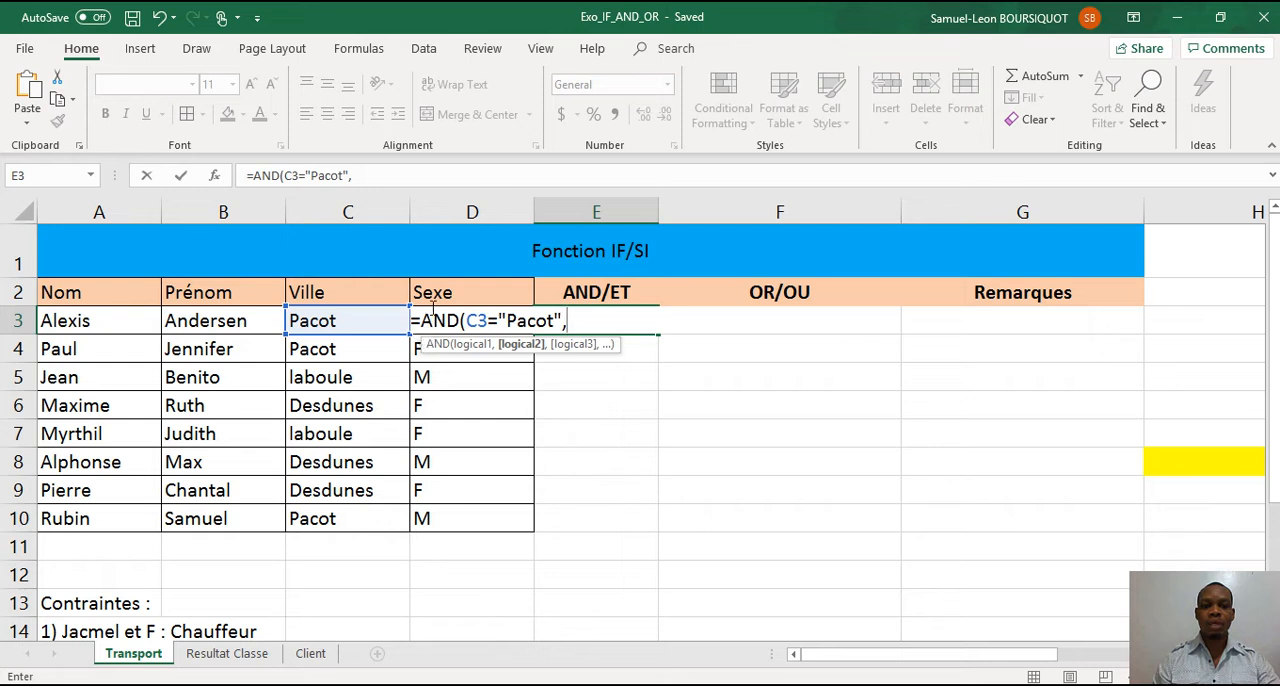
Complete the E3 formula with the second condition D3="M" and fill it down to E10.
{"action": "left_click", "coordinate": [420, 350]}
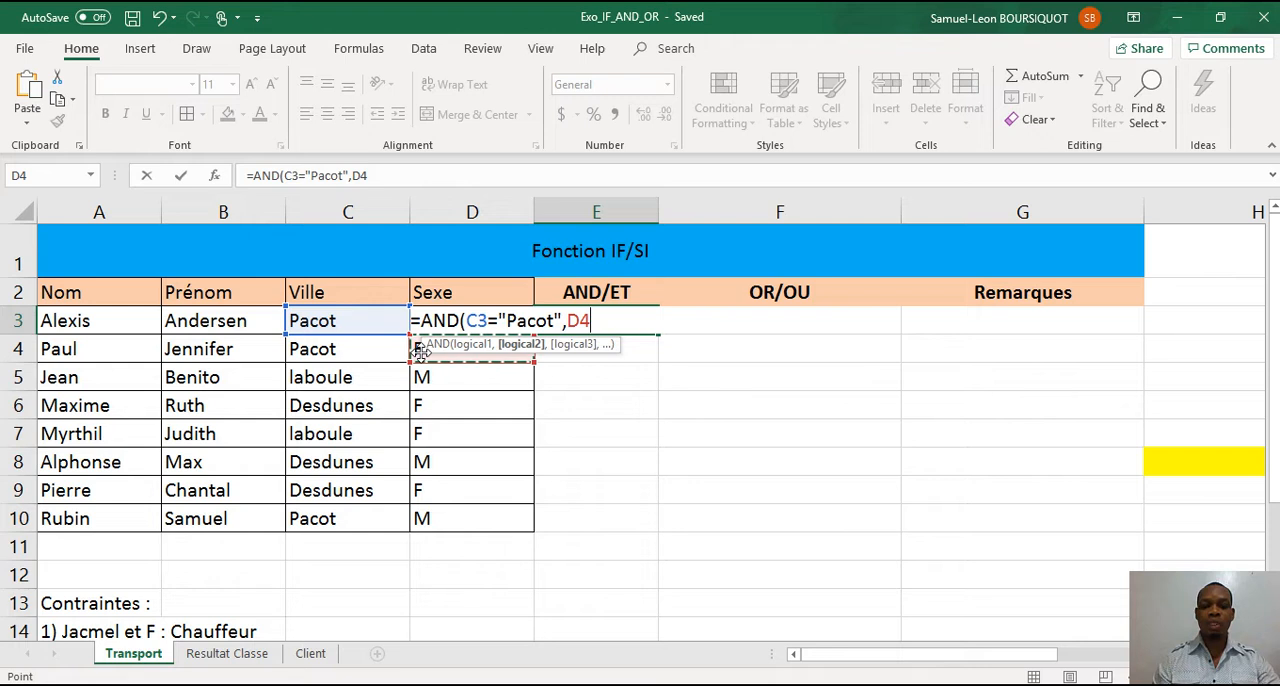
{"action": "key", "text": "BackSpace"}
{"action": "type", "text": "3"}
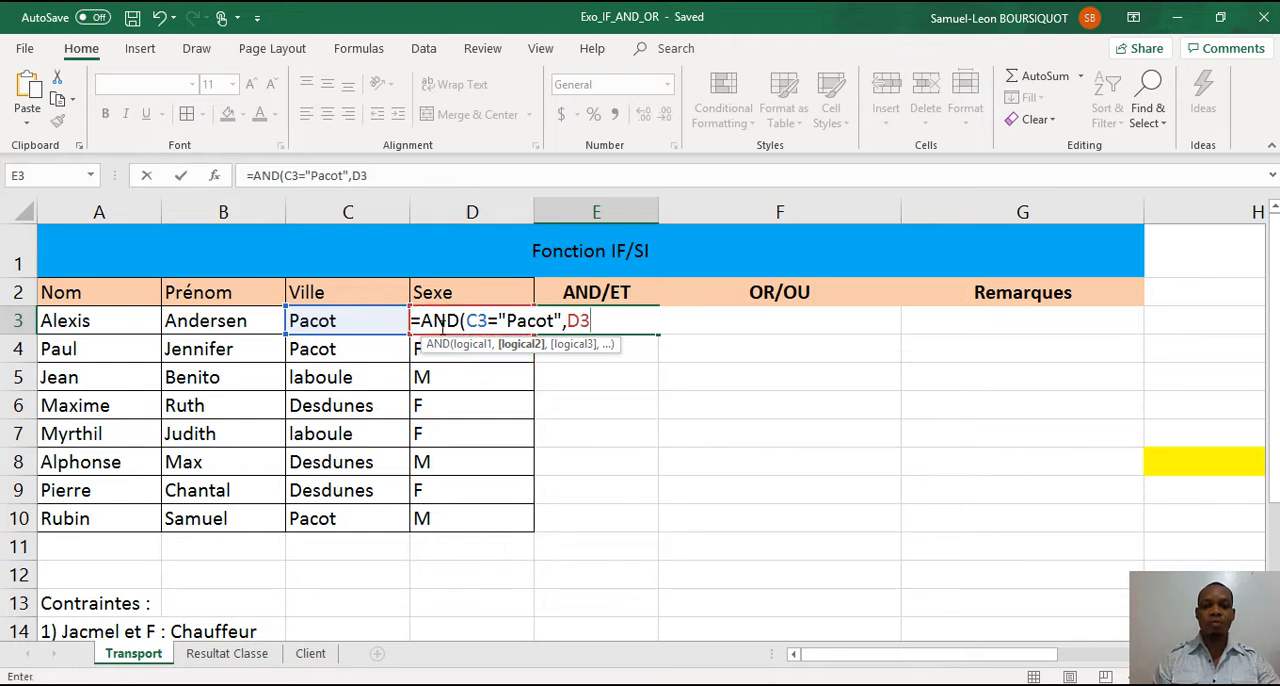
{"action": "type", "text": "=\"M"}
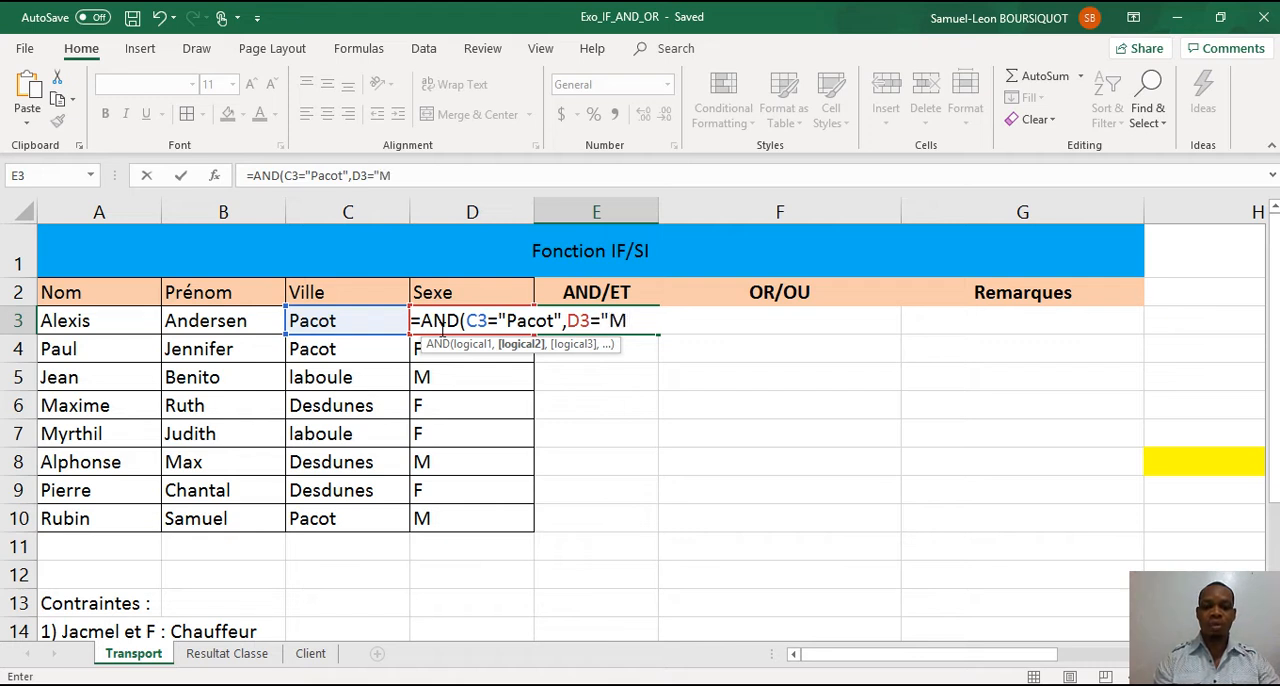
{"action": "type", "text": "\""}
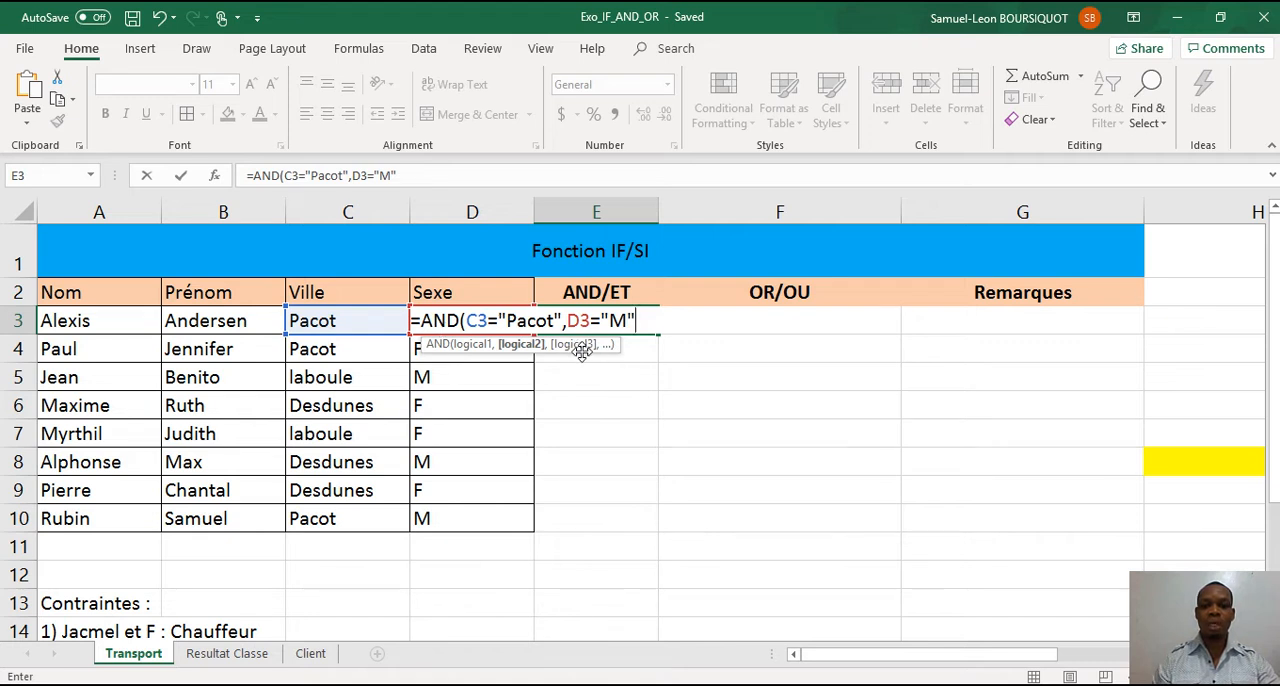
{"action": "type", "text": ")"}
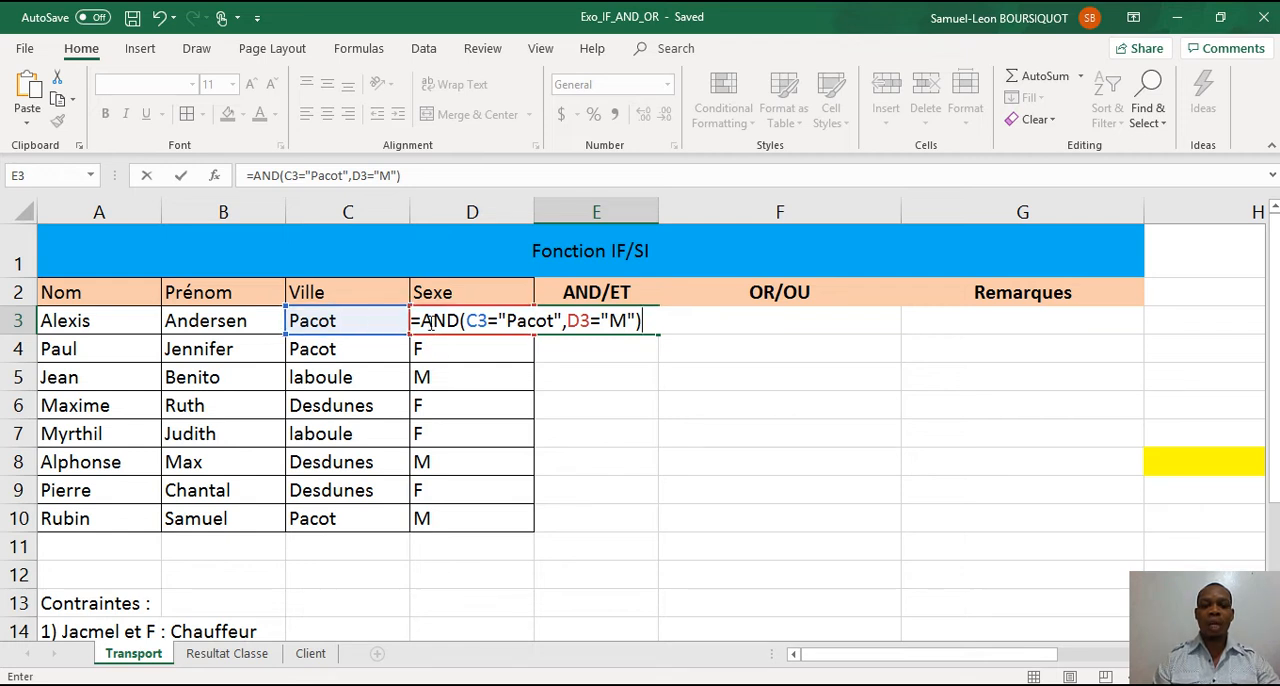
{"action": "key", "text": "Return"}
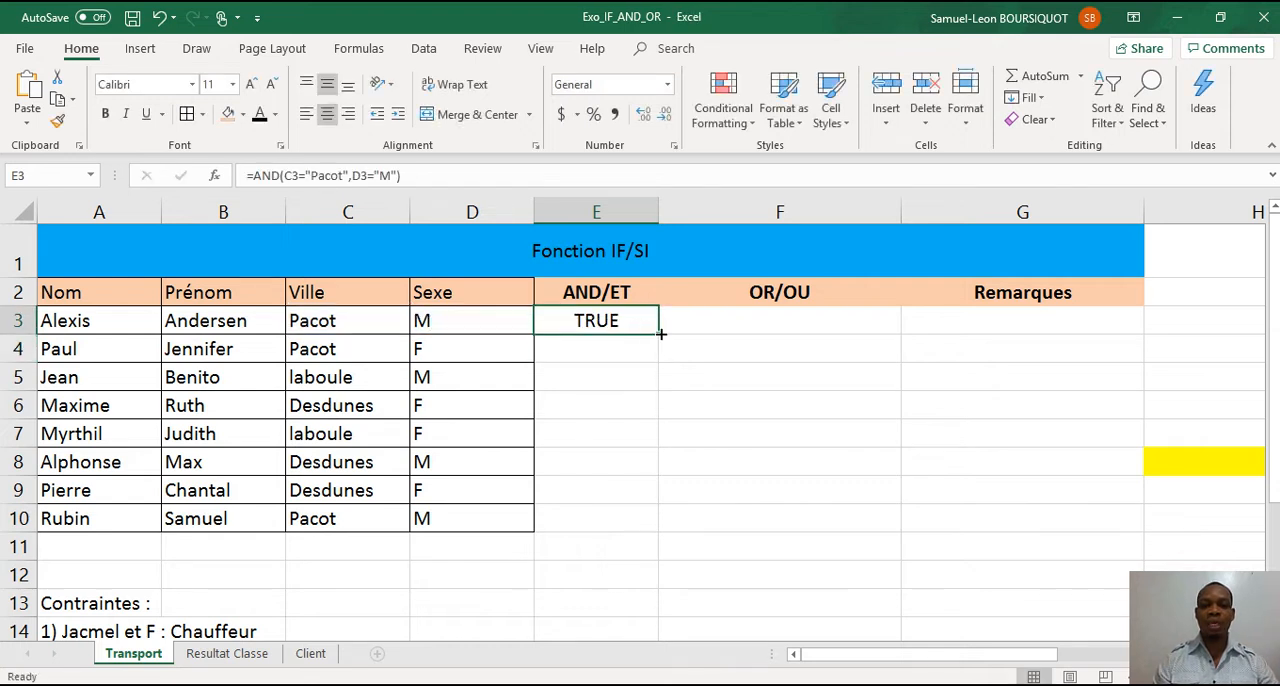
{"action": "left_click_drag", "start_coordinate": [658, 334], "coordinate": [641, 536]}
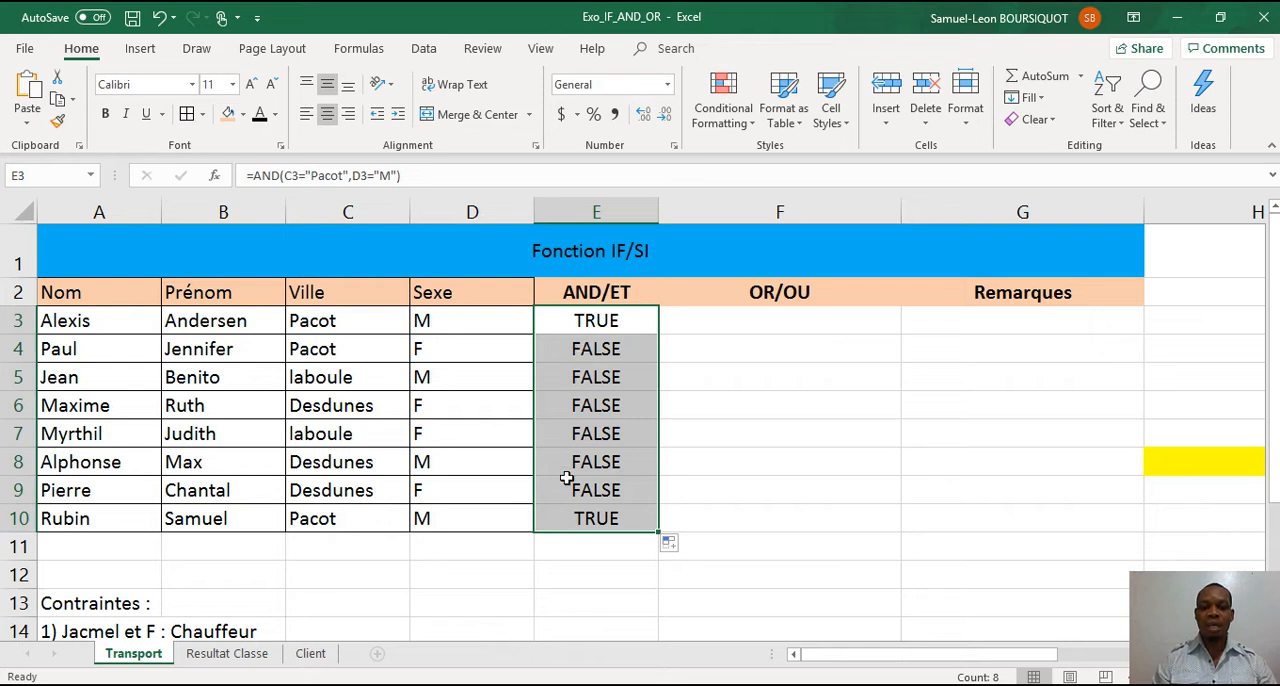
Enter the formula =OR(C3="Pacot",D3="M") in cell F3 of the OR/OU column.
{"action": "left_click", "coordinate": [770, 317]}
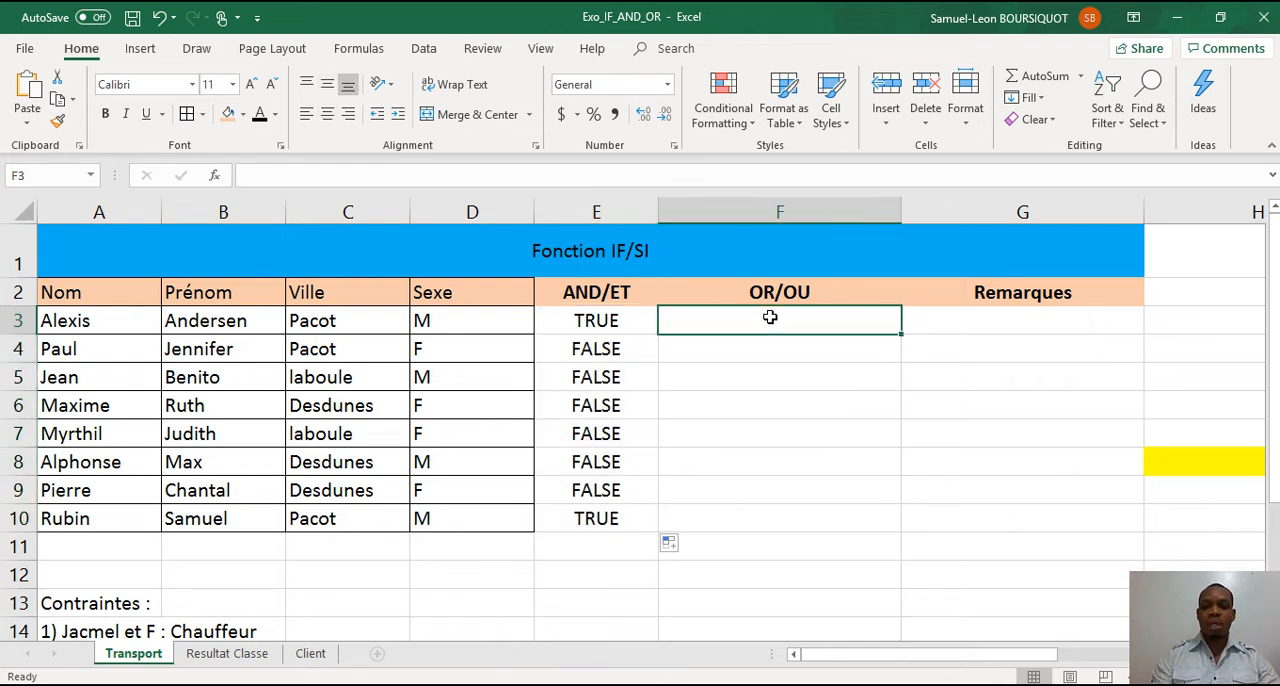
{"action": "type", "text": "="}
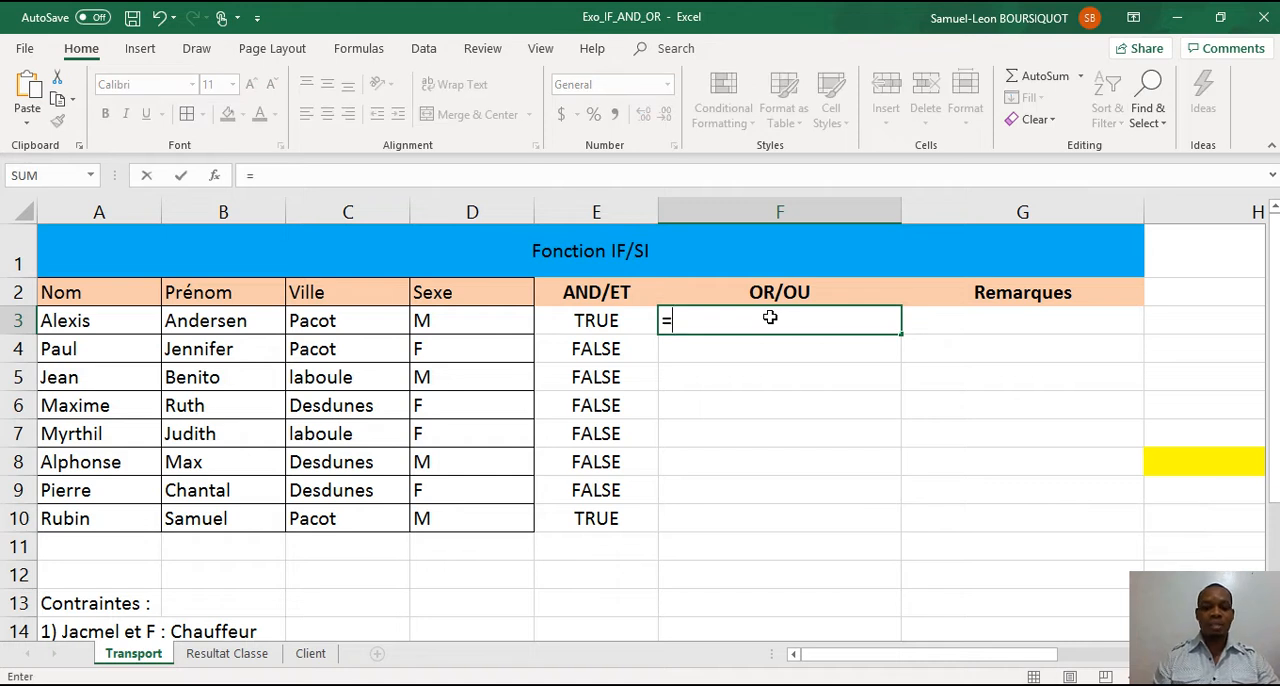
{"action": "type", "text": "or"}
{"action": "double_click", "coordinate": [716, 346]}
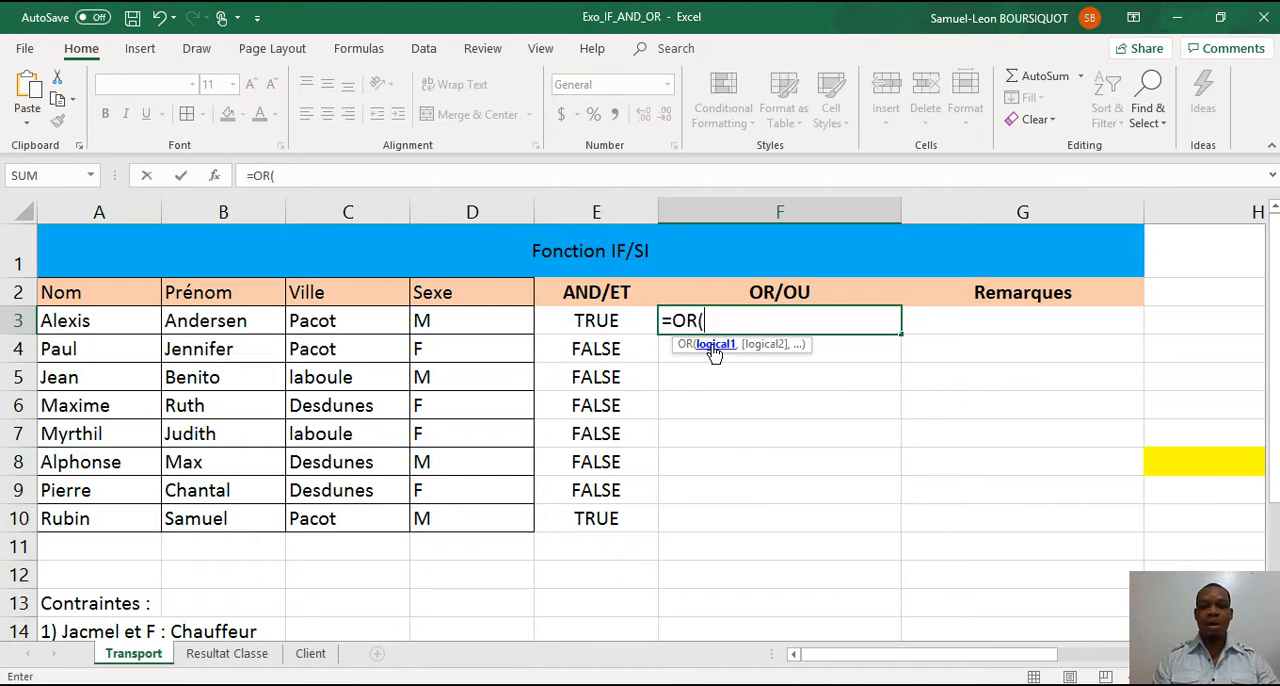
{"action": "left_click", "coordinate": [390, 320]}
{"action": "type", "text": "="}
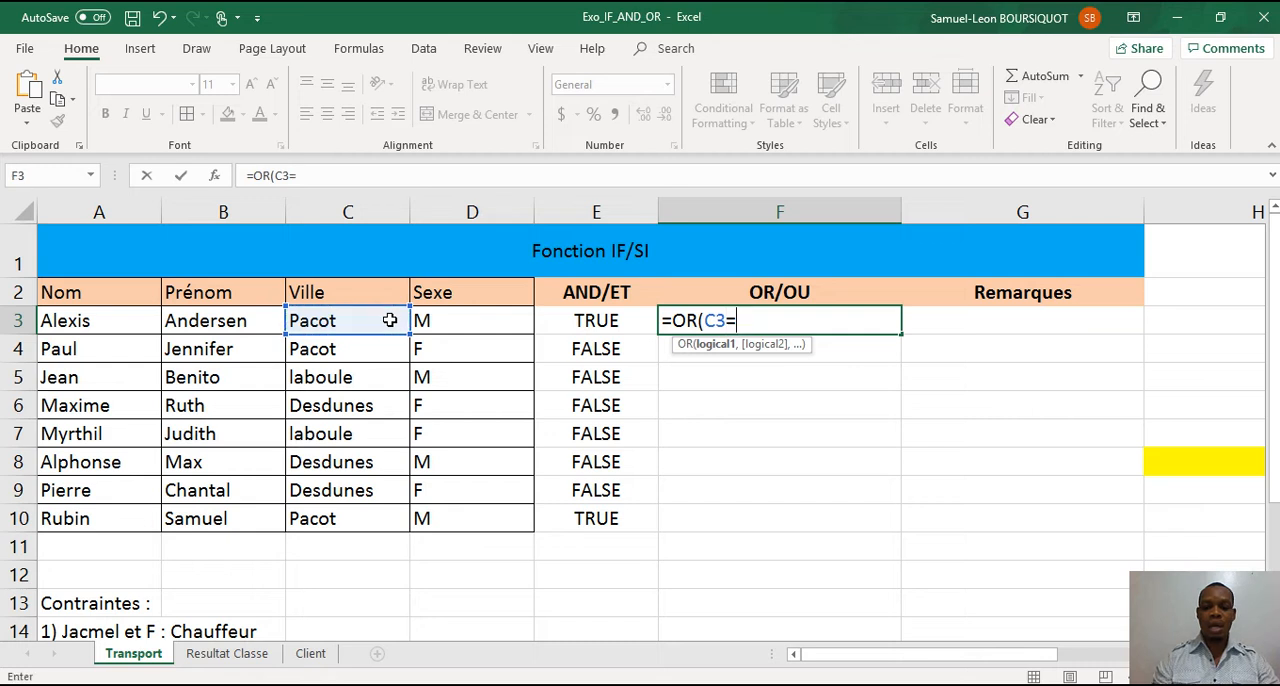
{"action": "type", "text": "\"Pacot\","}
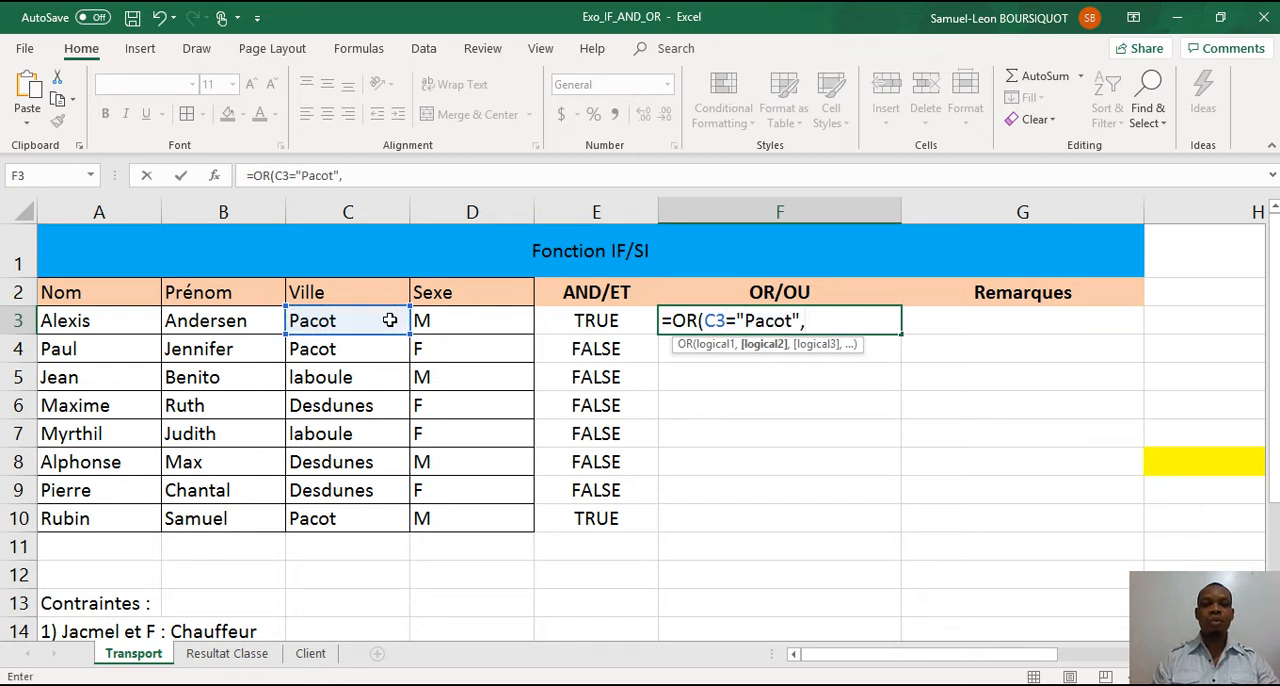
{"action": "left_click", "coordinate": [450, 320]}
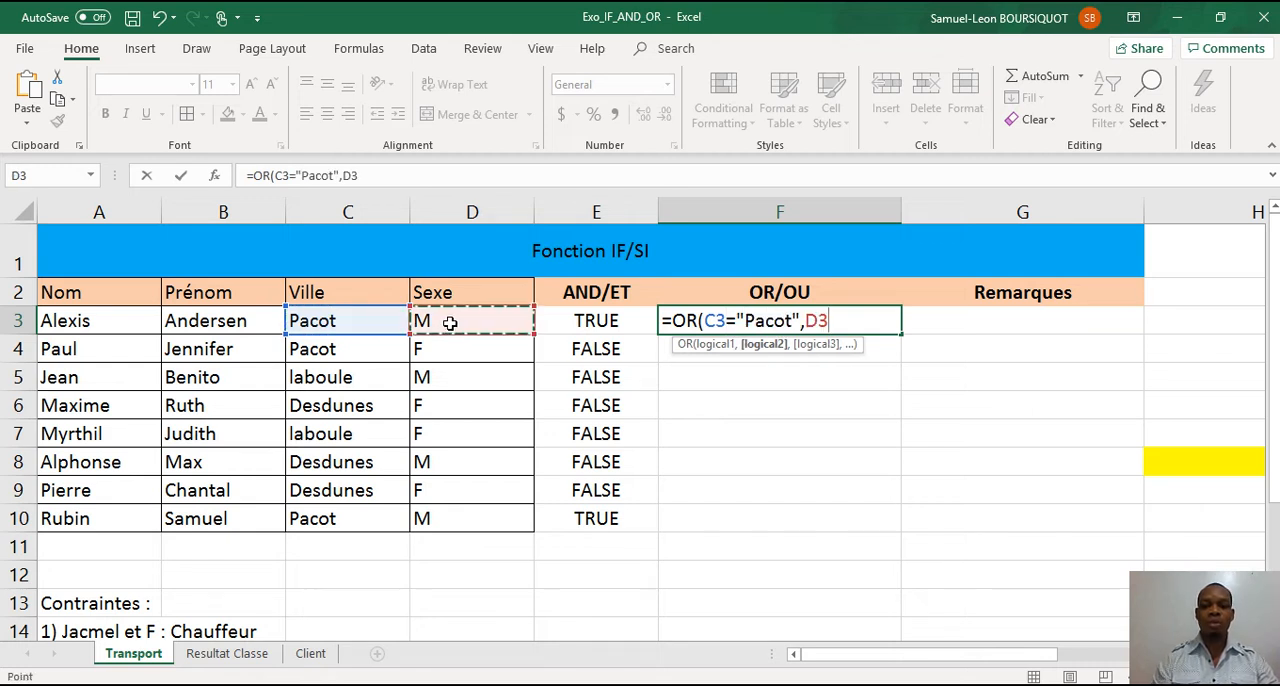
{"action": "type", "text": "=\"M"}
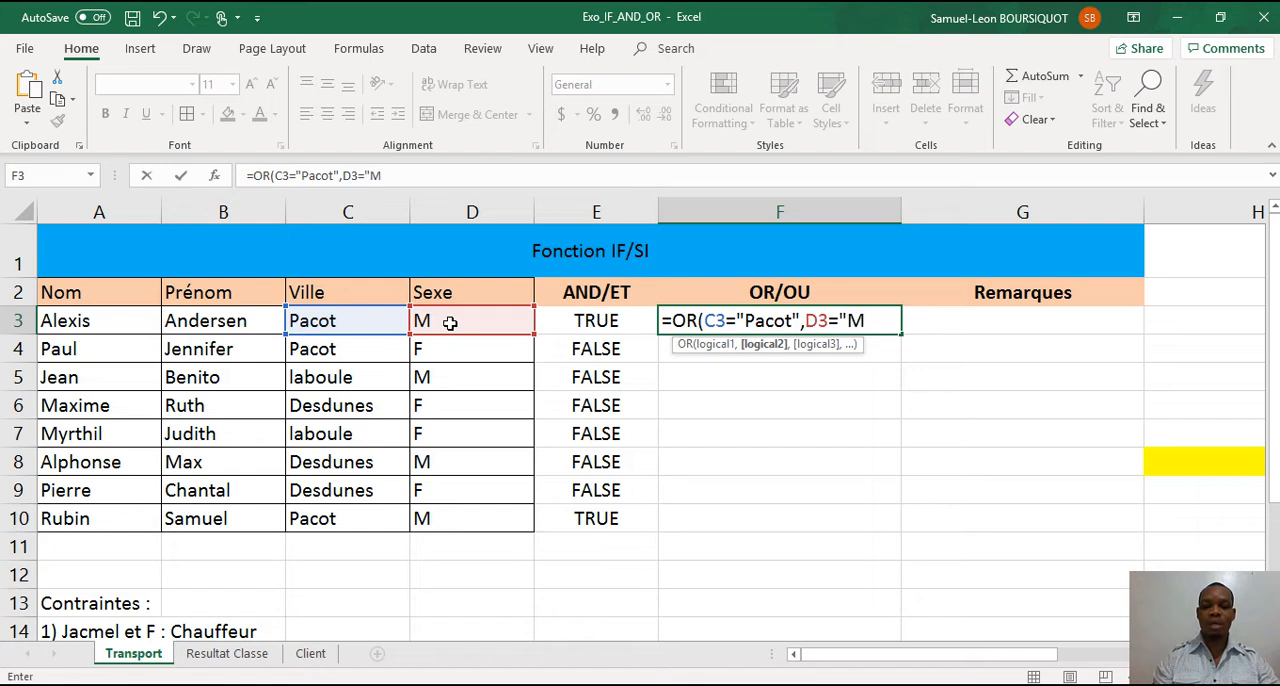
{"action": "type", "text": "\")"}
{"action": "key", "text": "Return"}
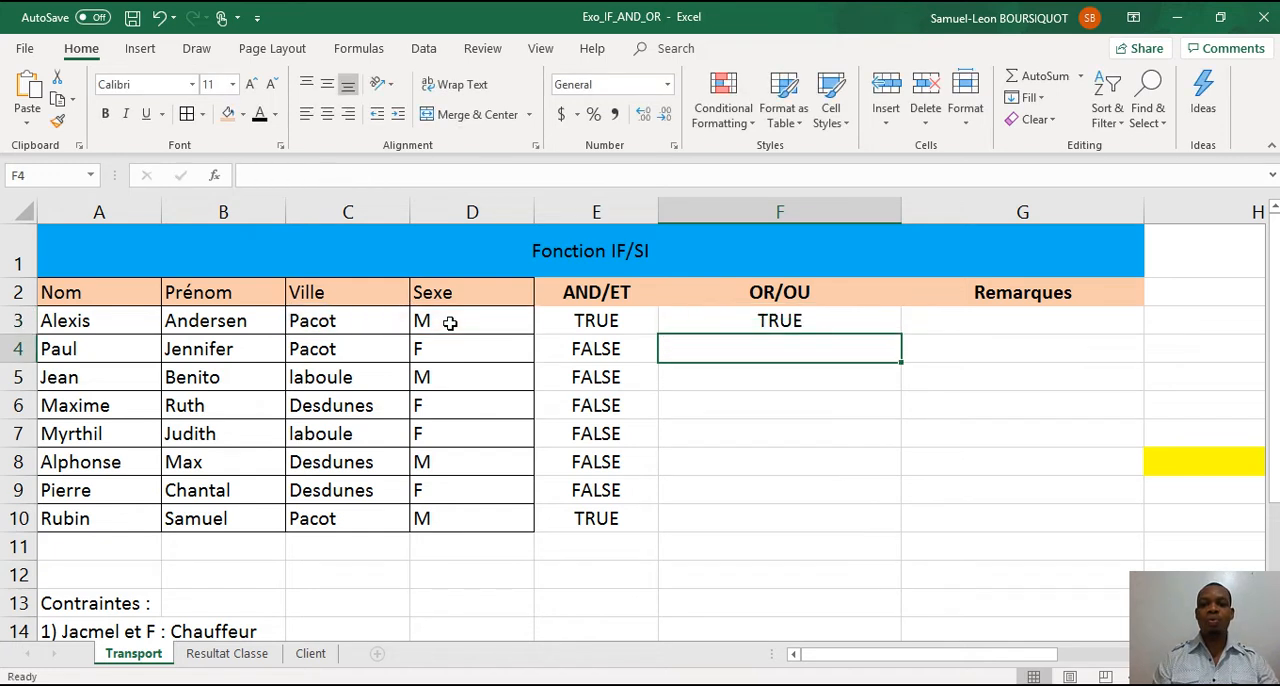
Fill the OR formula from F3 down to F10 and check rows 6 and 7 against their Ville values.
{"action": "left_click", "coordinate": [797, 321]}
{"action": "left_click_drag", "start_coordinate": [901, 333], "coordinate": [893, 531]}
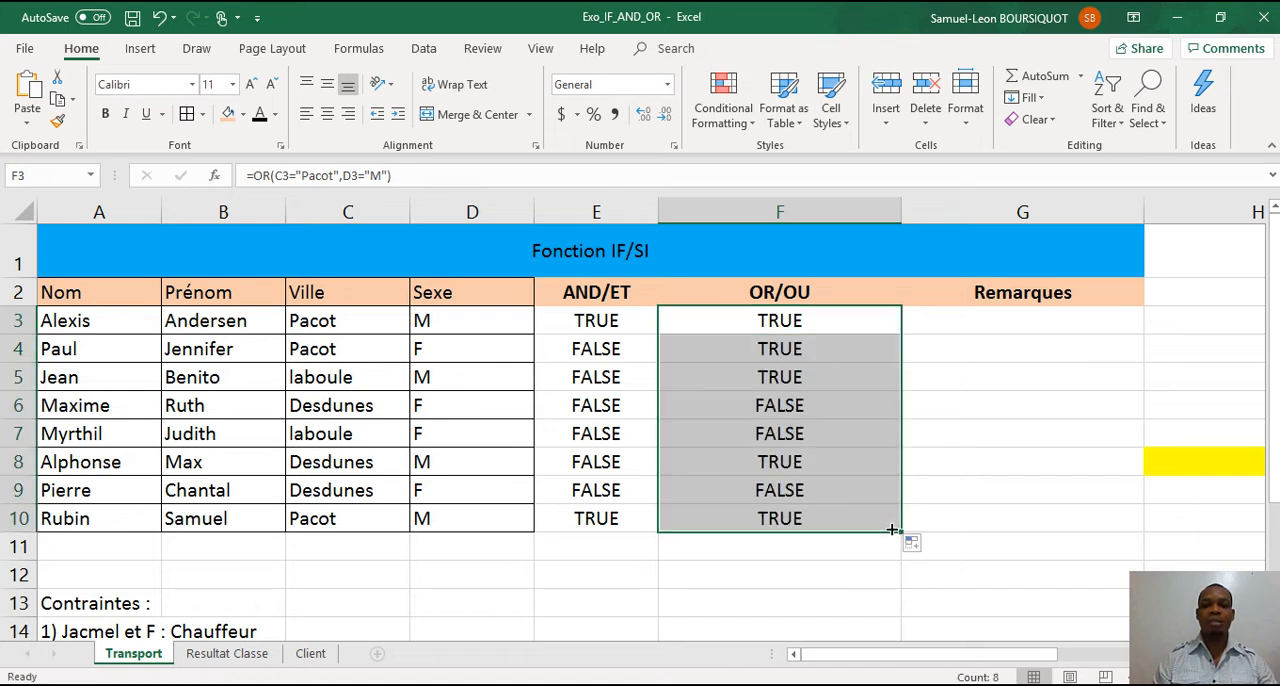
{"action": "left_click", "coordinate": [783, 403]}
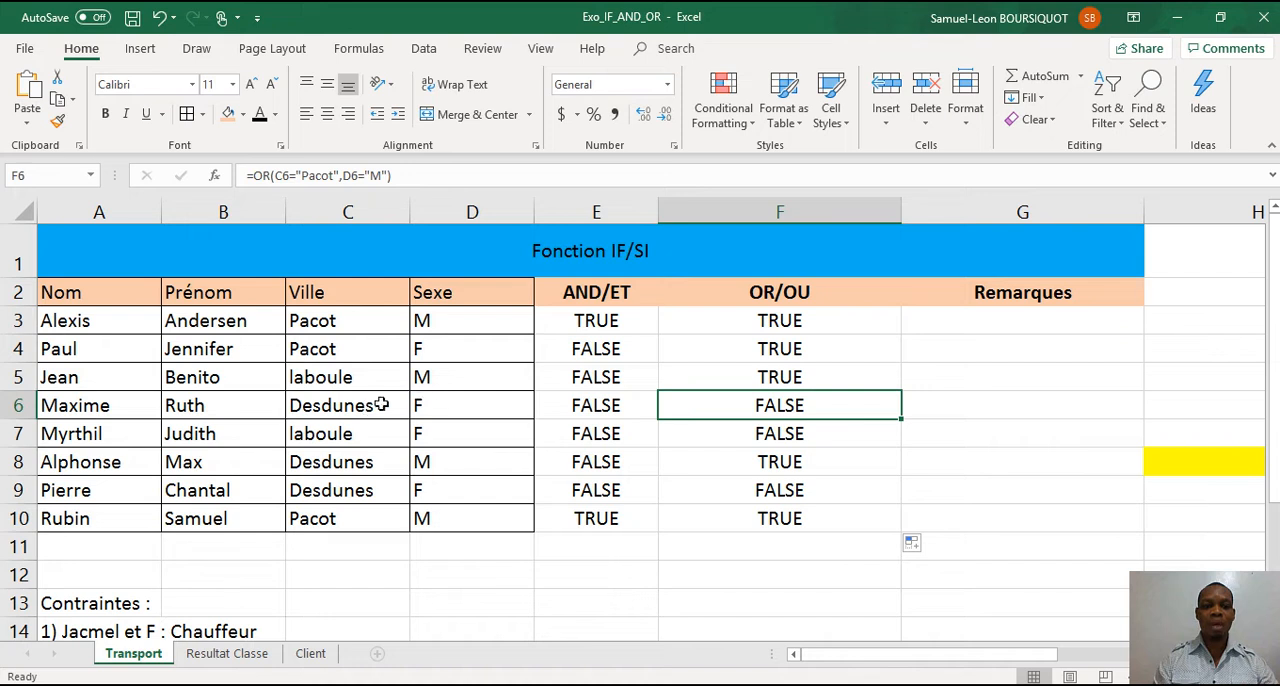
{"action": "left_click", "coordinate": [382, 440]}
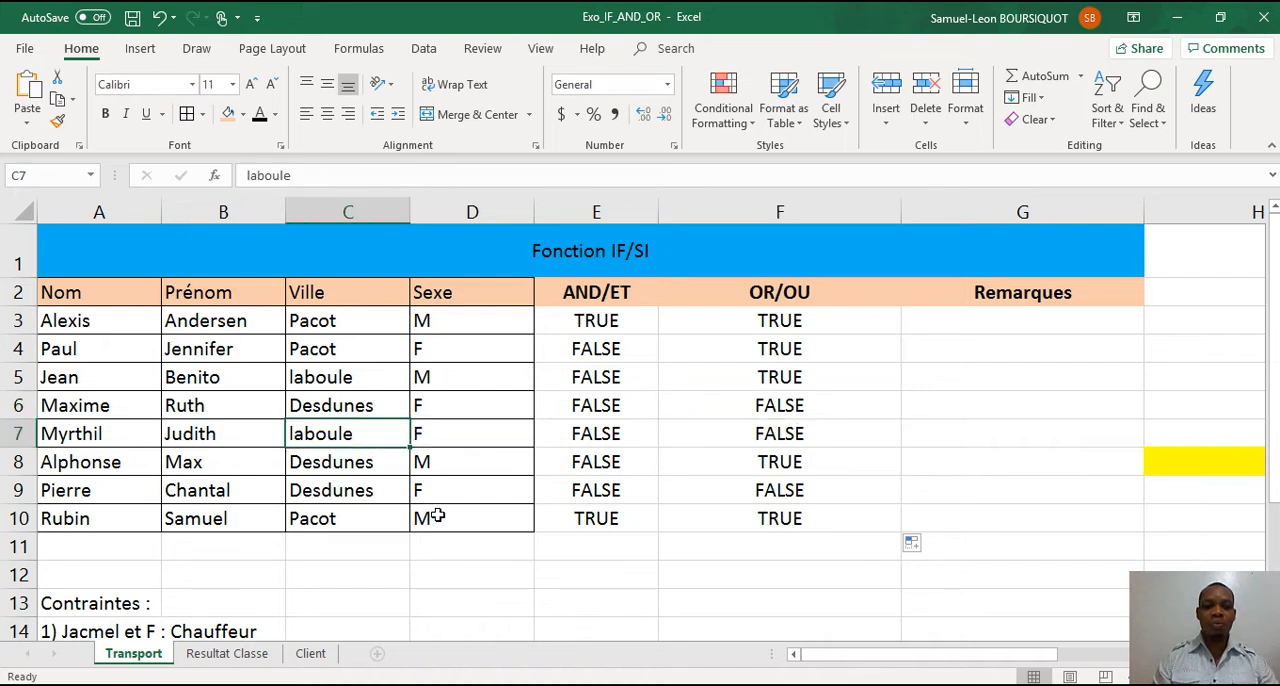
Examine the Sexe value in row 8 and the constraints listed below the table.
{"action": "left_click", "coordinate": [427, 462]}
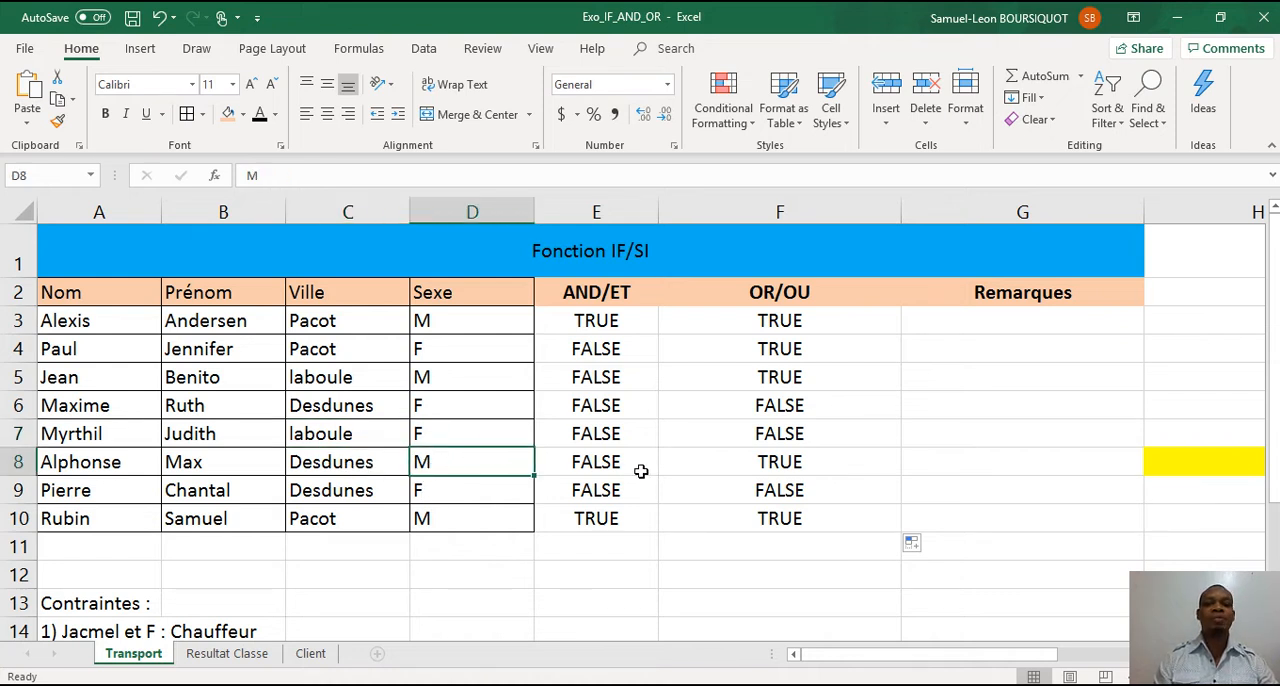
{"action": "left_click", "coordinate": [517, 550]}
{"action": "key", "text": "Down"}
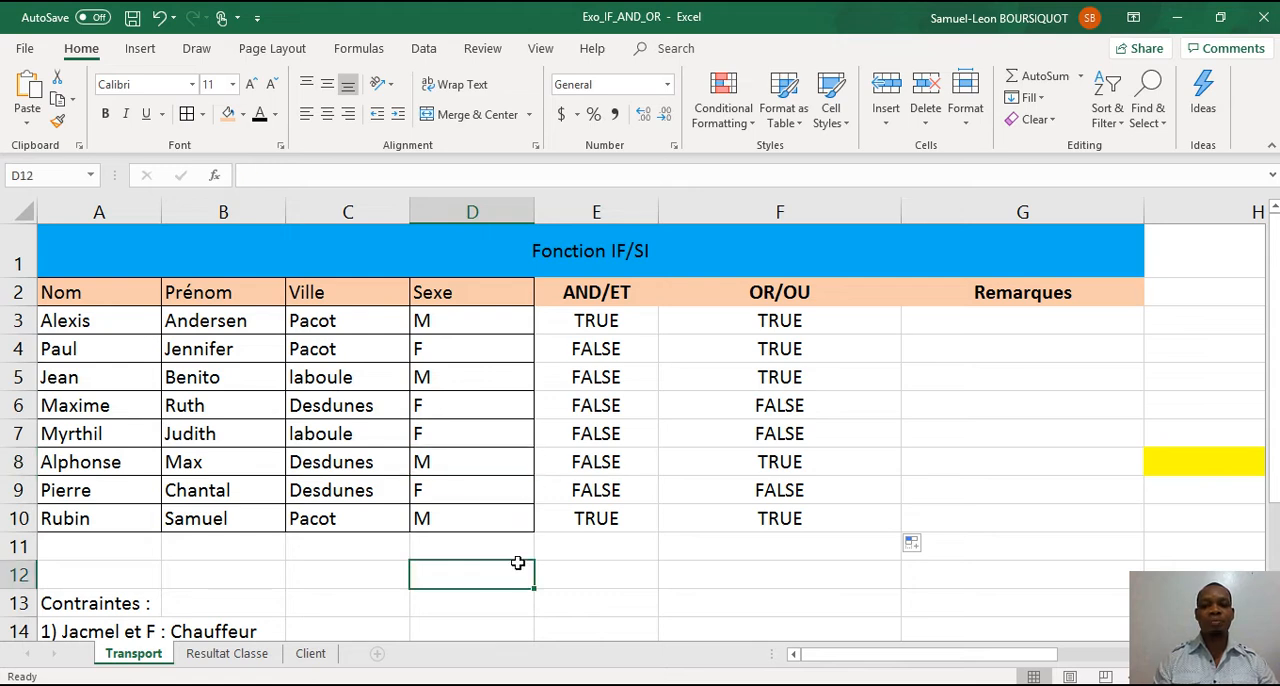
{"action": "key", "text": "Left"}
{"action": "key", "text": "Left"}
{"action": "key", "text": "Left"}
{"action": "key", "text": "Down"}
{"action": "key", "text": "Down"}
{"action": "key", "text": "Down"}
{"action": "key", "text": "Down"}
{"action": "key", "text": "Down"}
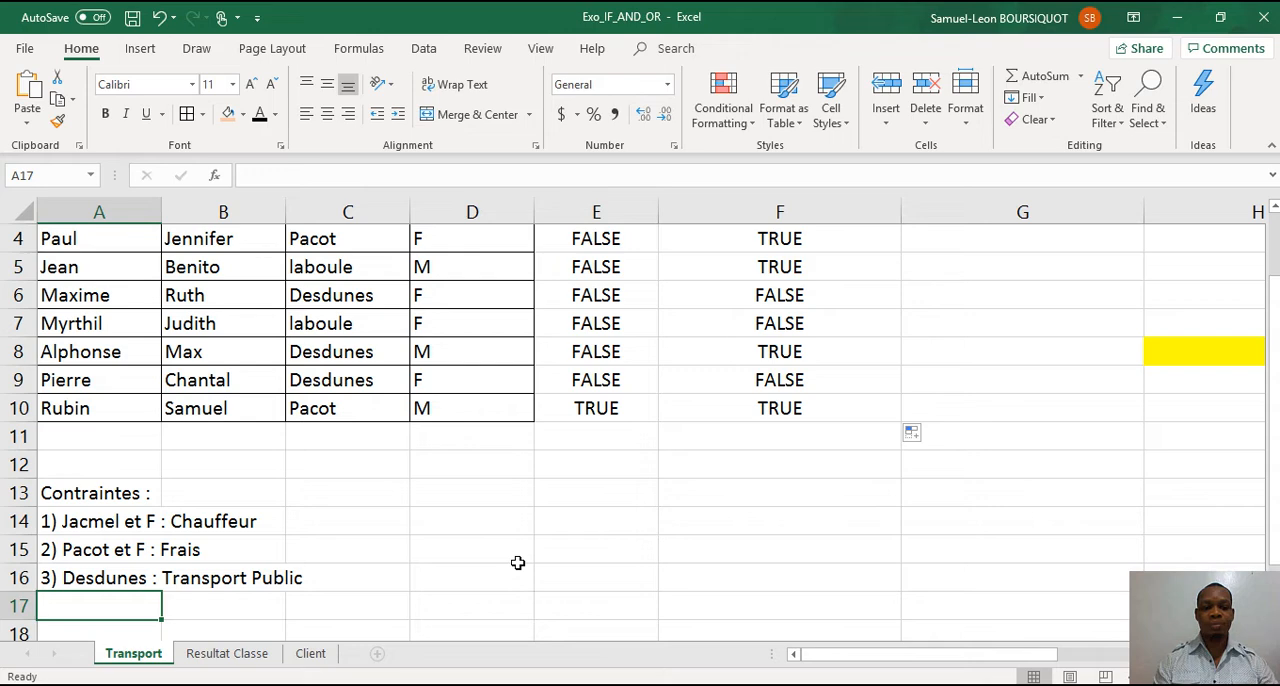
{"action": "key", "text": "Up"}
{"action": "key", "text": "Up"}
{"action": "key", "text": "Up"}
{"action": "key", "text": "Up"}
{"action": "key", "text": "Up"}
{"action": "key", "text": "Up"}
{"action": "key", "text": "Up"}
{"action": "key", "text": "Up"}
{"action": "key", "text": "Up"}
{"action": "key", "text": "Up"}
{"action": "key", "text": "Up"}
{"action": "key", "text": "Up"}
{"action": "key", "text": "Up"}
{"action": "key", "text": "Up"}
{"action": "key", "text": "Up"}
{"action": "key", "text": "Up"}
{"action": "key", "text": "Right"}
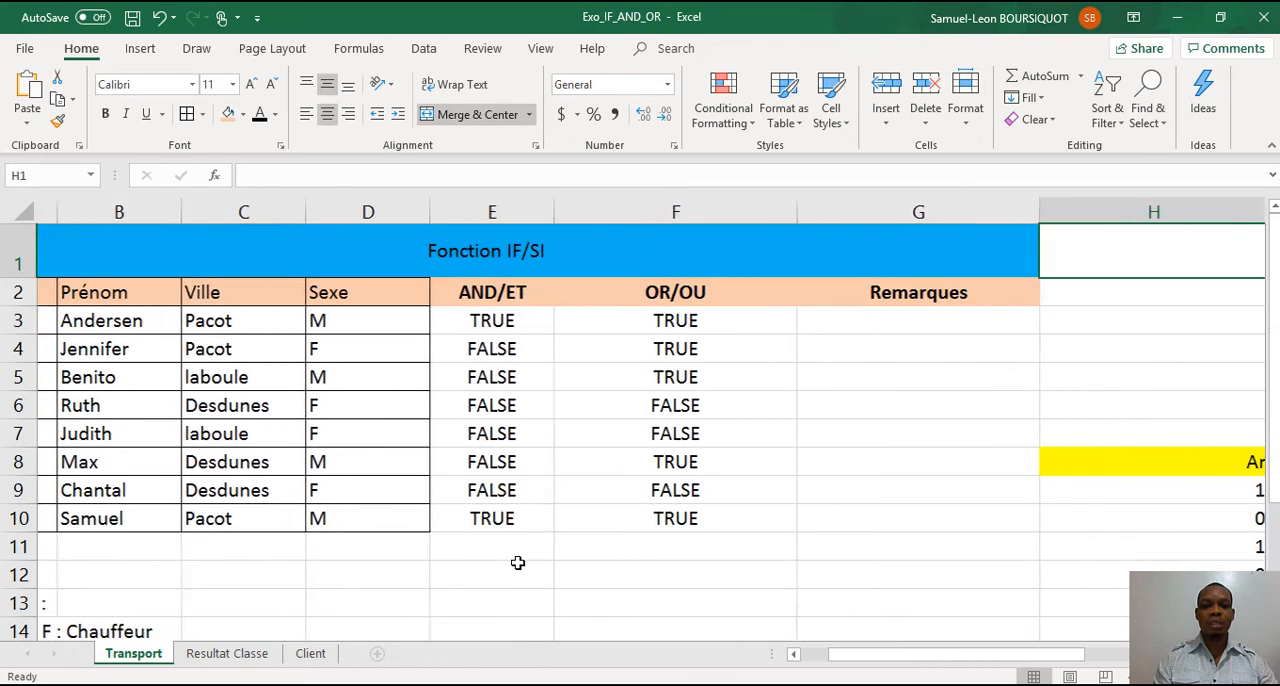
{"action": "key", "text": "Left"}
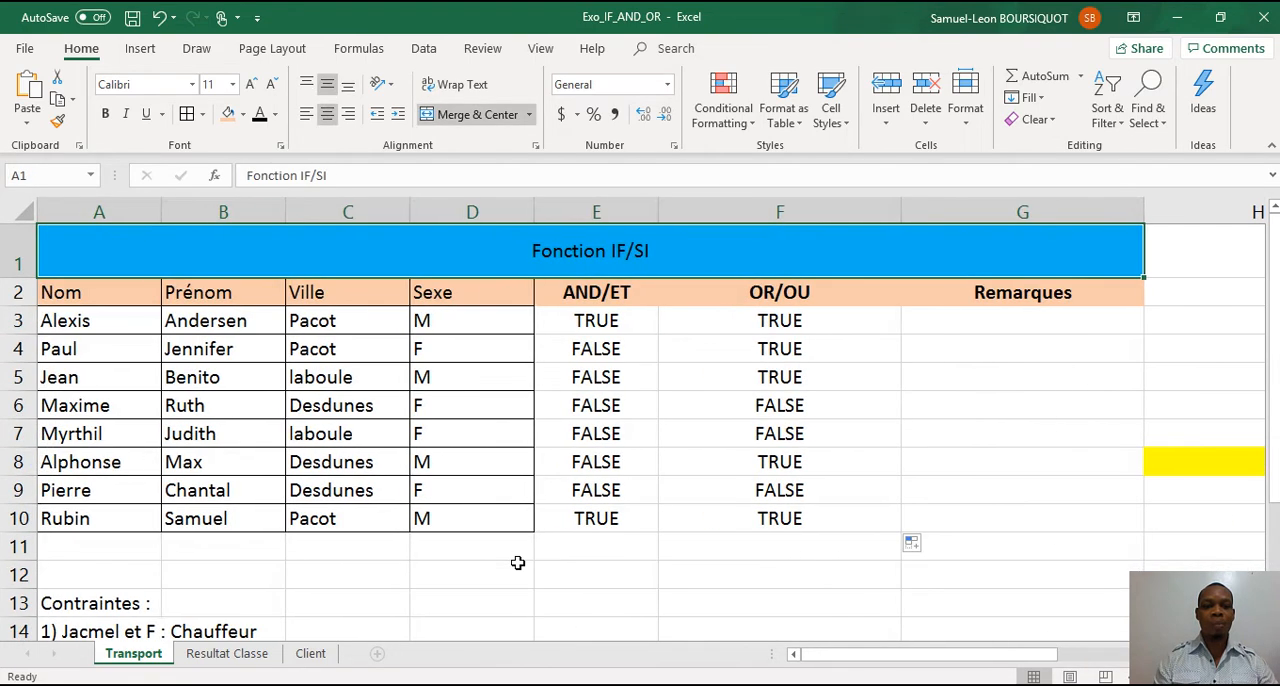
{"action": "key", "text": "Down"}
{"action": "key", "text": "Down"}
{"action": "key", "text": "Down"}
{"action": "key", "text": "Down"}
{"action": "key", "text": "Down"}
{"action": "key", "text": "Left"}
{"action": "key", "text": "Left"}
{"action": "key", "text": "Left"}
{"action": "key", "text": "Left"}
{"action": "key", "text": "Left"}
{"action": "key", "text": "Left"}
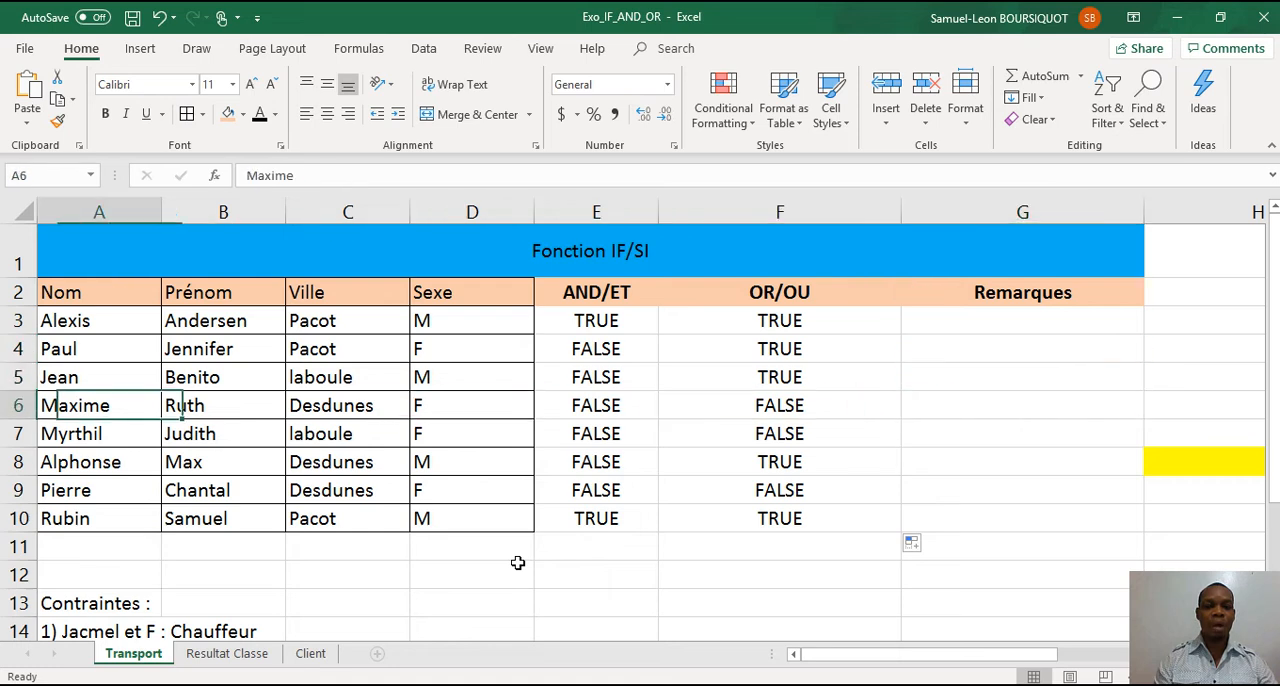
{"action": "key", "text": "Down"}
{"action": "key", "text": "Down"}
{"action": "key", "text": "Down"}
{"action": "key", "text": "Down"}
{"action": "key", "text": "Down"}
{"action": "key", "text": "Down"}
{"action": "key", "text": "Down"}
{"action": "key", "text": "Down"}
{"action": "key", "text": "Down"}
{"action": "key", "text": "Down"}
{"action": "key", "text": "Down"}
{"action": "key", "text": "Down"}
{"action": "key", "text": "Down"}
{"action": "key", "text": "Down"}
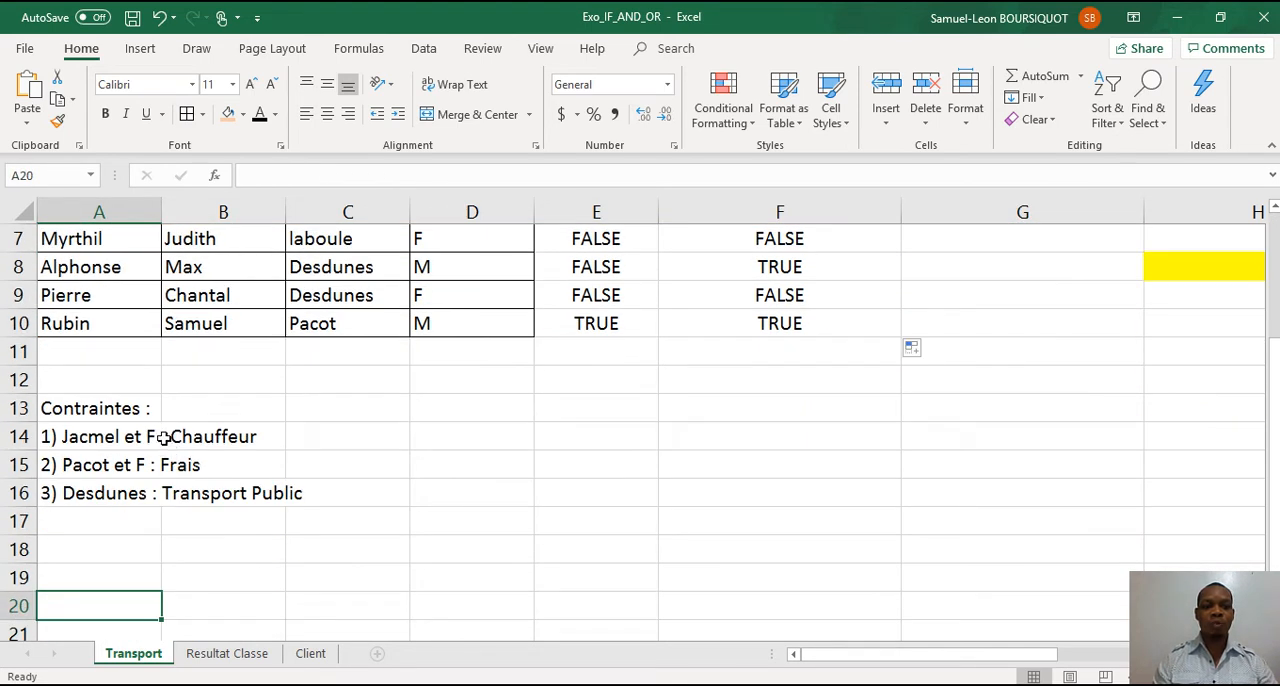
Copy the constraints list in A13:A16 to the cells starting at H3, beside the Remarques column.
{"action": "left_click_drag", "start_coordinate": [140, 410], "coordinate": [160, 490]}
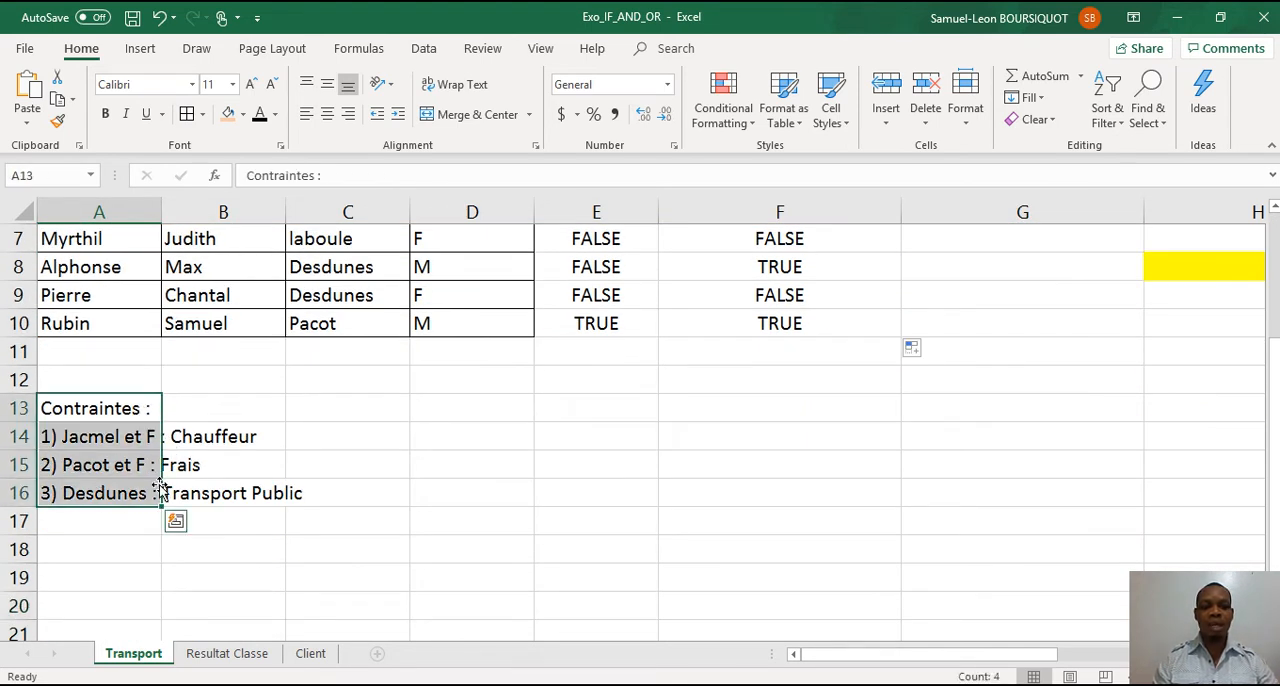
{"action": "key", "text": "ctrl+c"}
{"action": "left_click", "coordinate": [963, 331]}
{"action": "key", "text": "Up"}
{"action": "key", "text": "Up"}
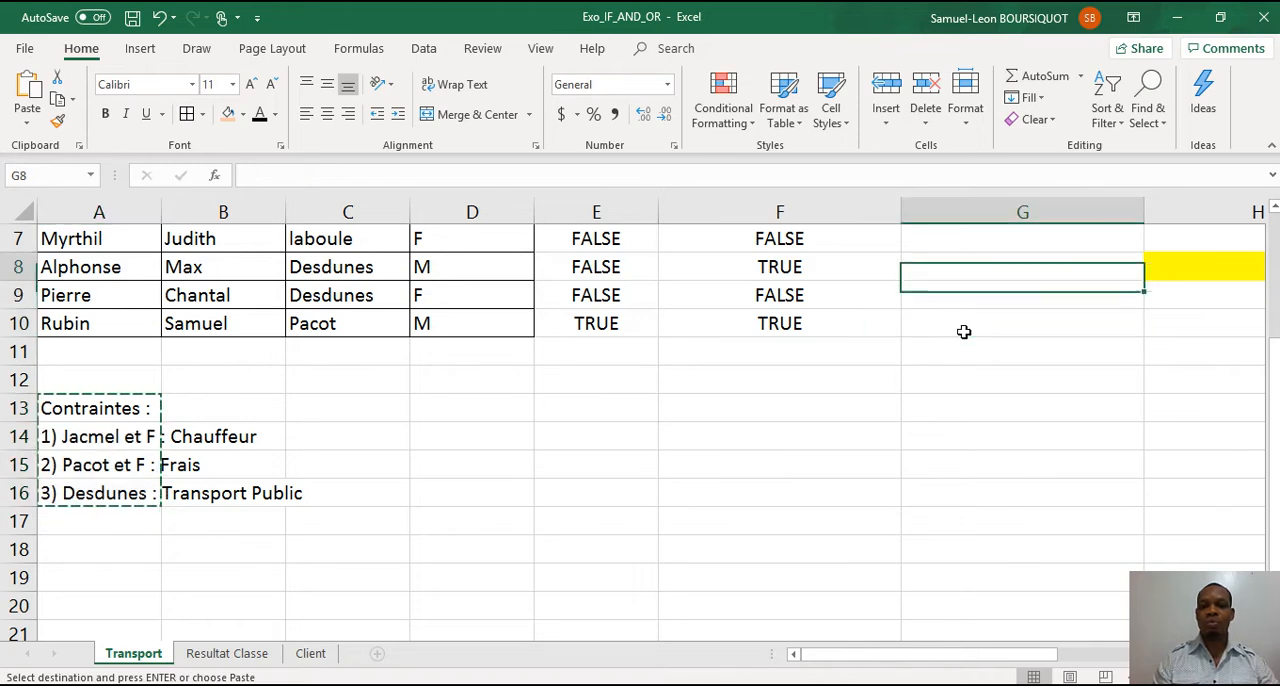
{"action": "key", "text": "Up"}
{"action": "key", "text": "Up"}
{"action": "key", "text": "Up"}
{"action": "key", "text": "Up"}
{"action": "key", "text": "Up"}
{"action": "key", "text": "Up"}
{"action": "key", "text": "Up"}
{"action": "key", "text": "Right"}
{"action": "key", "text": "Down"}
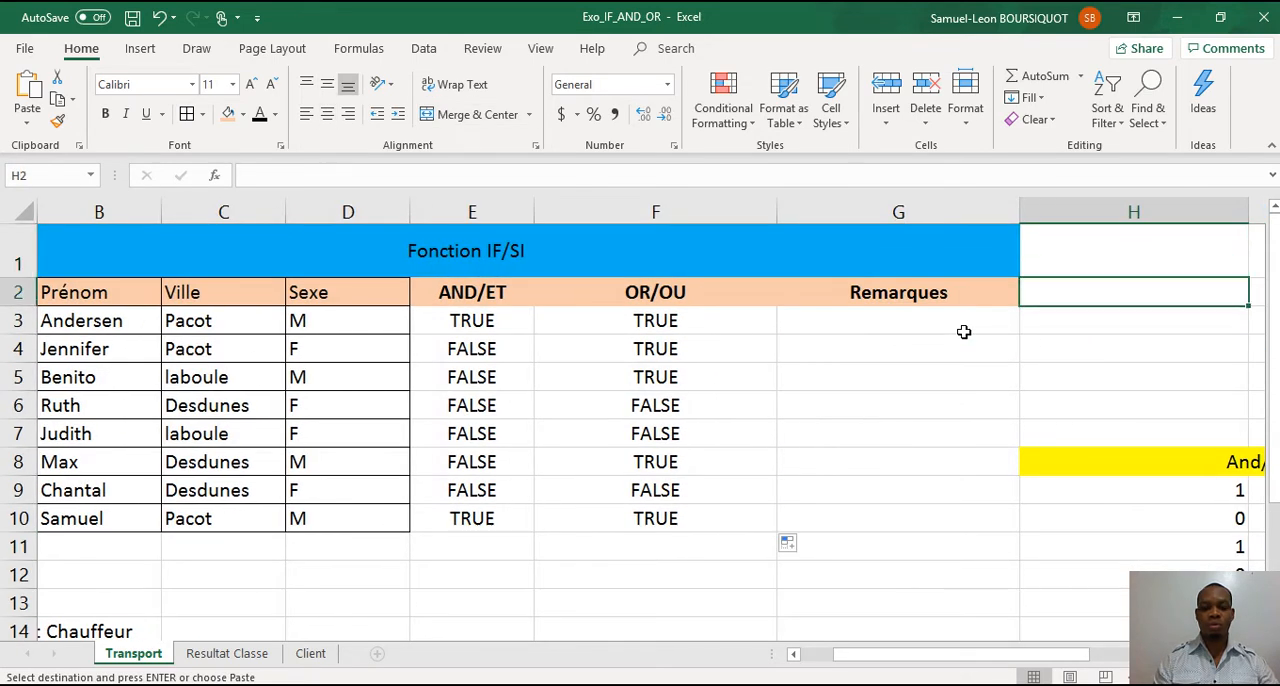
{"action": "key", "text": "Down"}
{"action": "key", "text": "ctrl+v"}
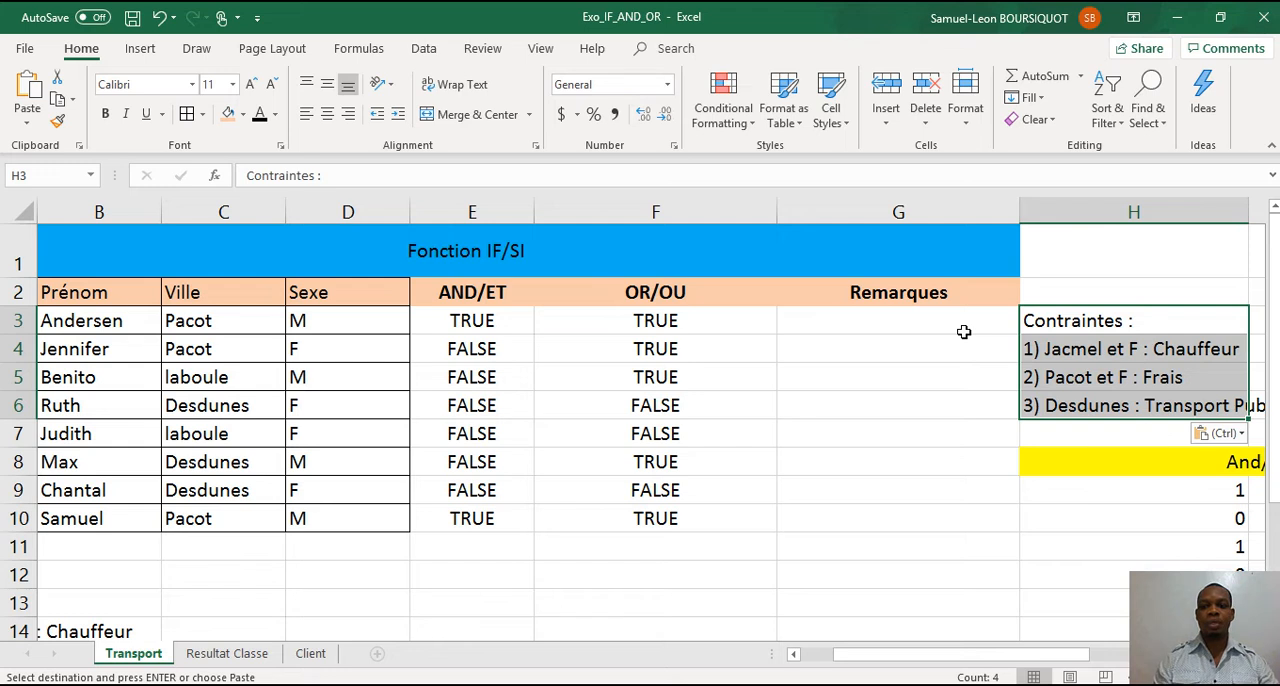
Start an IF formula in G3 of the Remarques column with a nested AND whose first condition is C3="Jacmel".
{"action": "key", "text": "Right"}
{"action": "key", "text": "Left"}
{"action": "key", "text": "Left"}
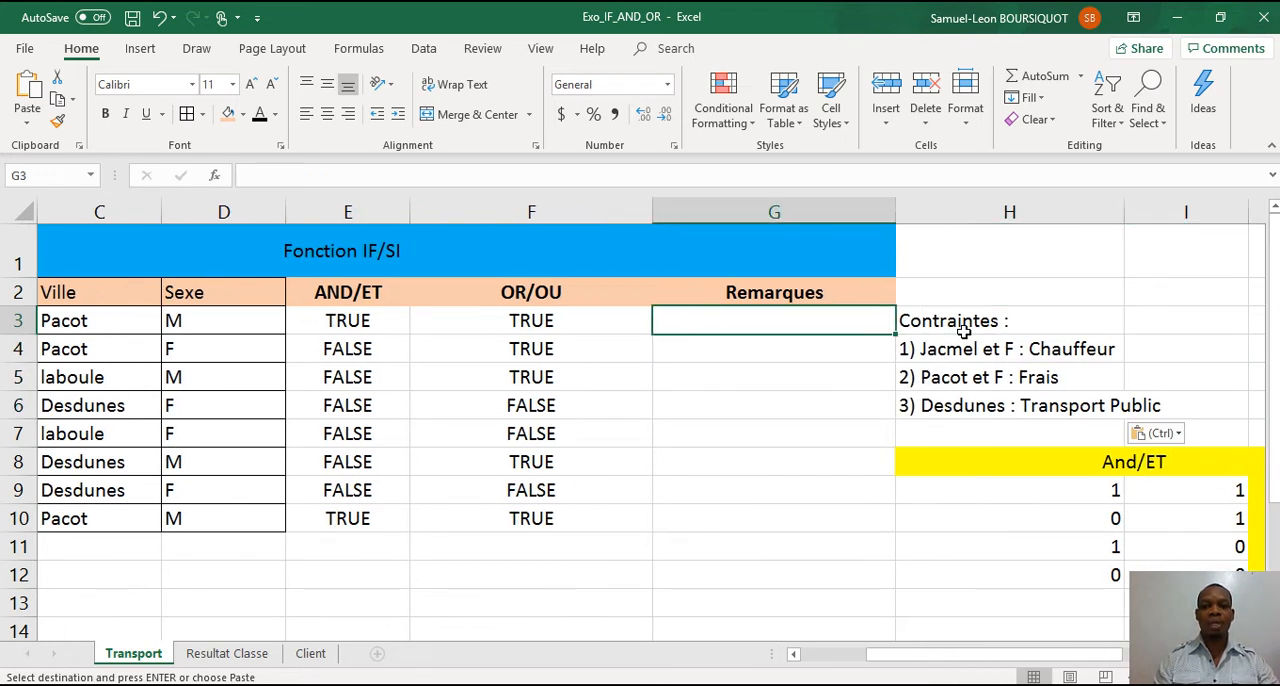
{"action": "type", "text": "="}
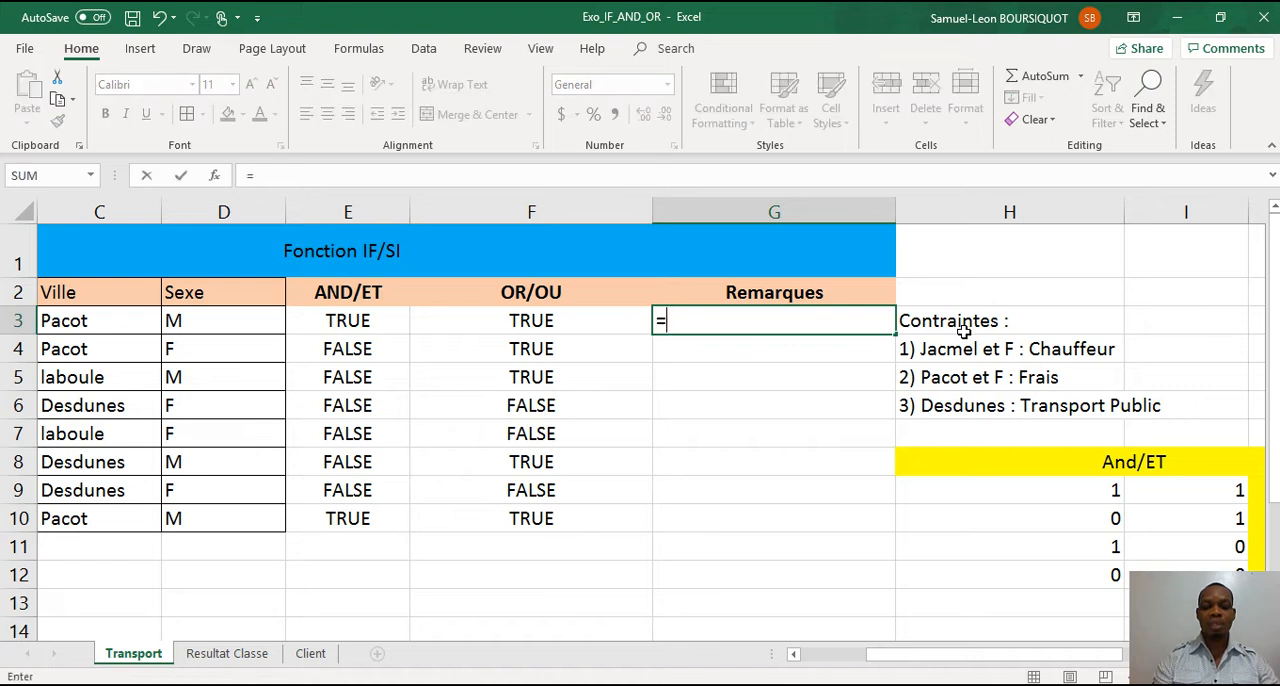
{"action": "type", "text": "if"}
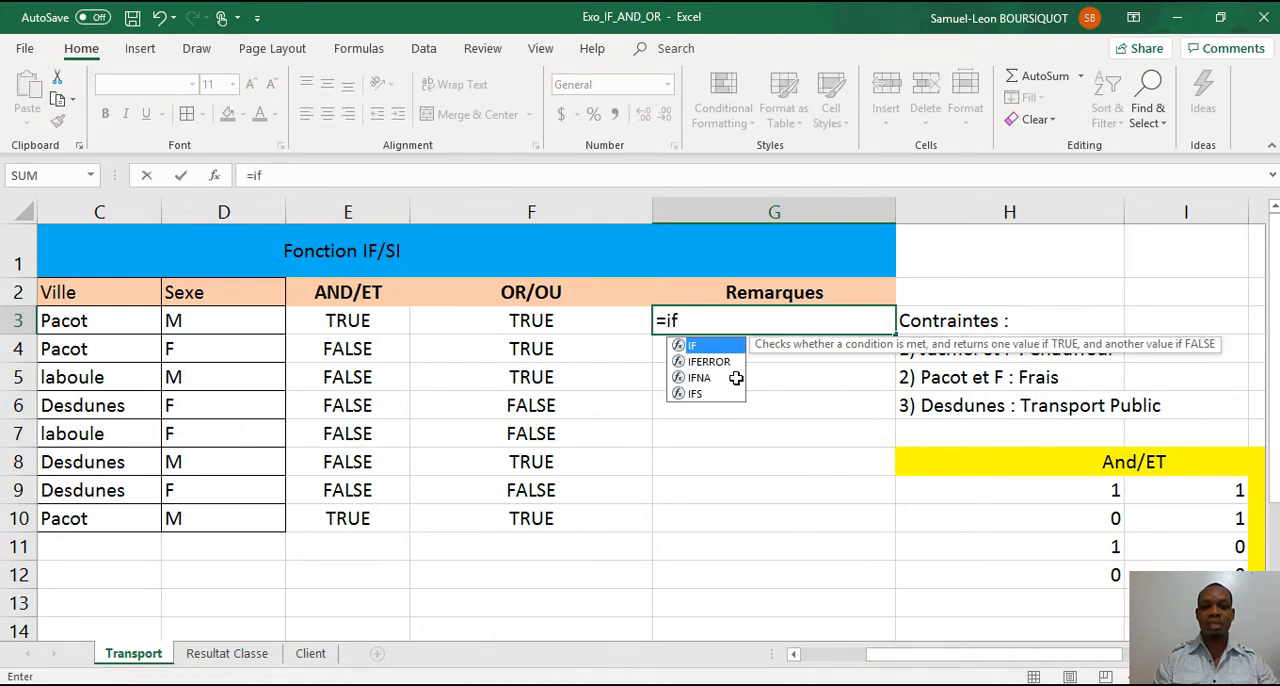
{"action": "double_click", "coordinate": [702, 347]}
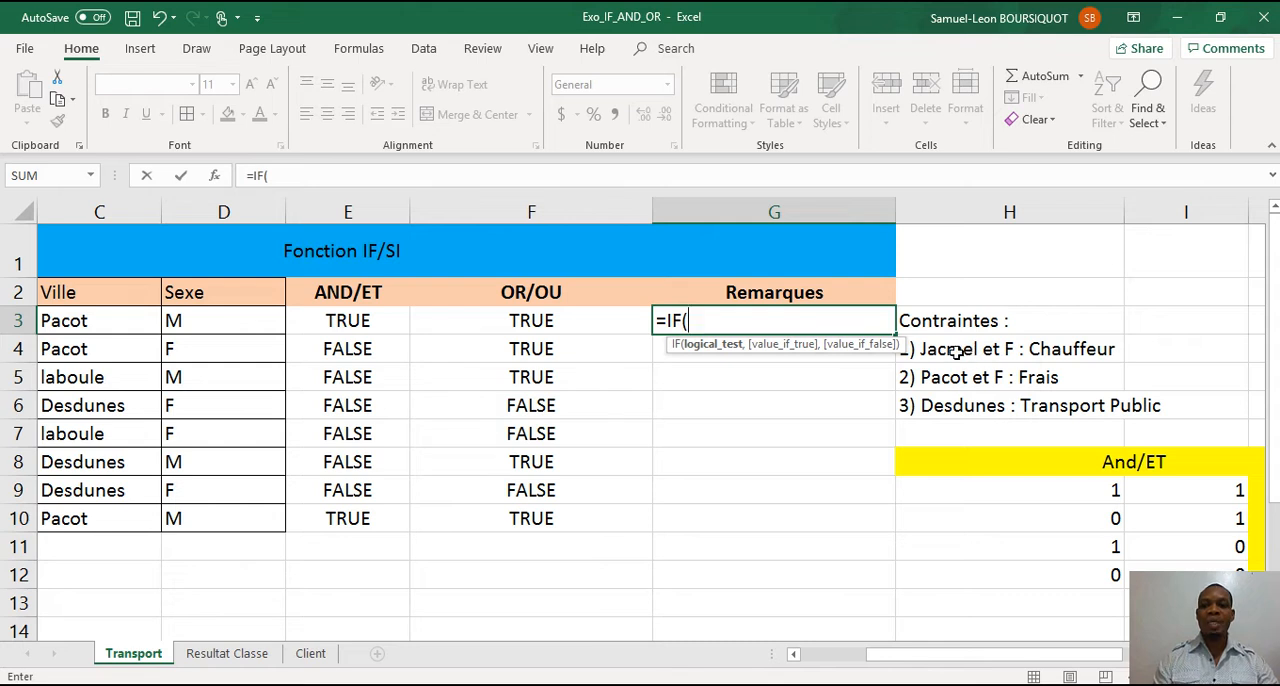
{"action": "type", "text": "and"}
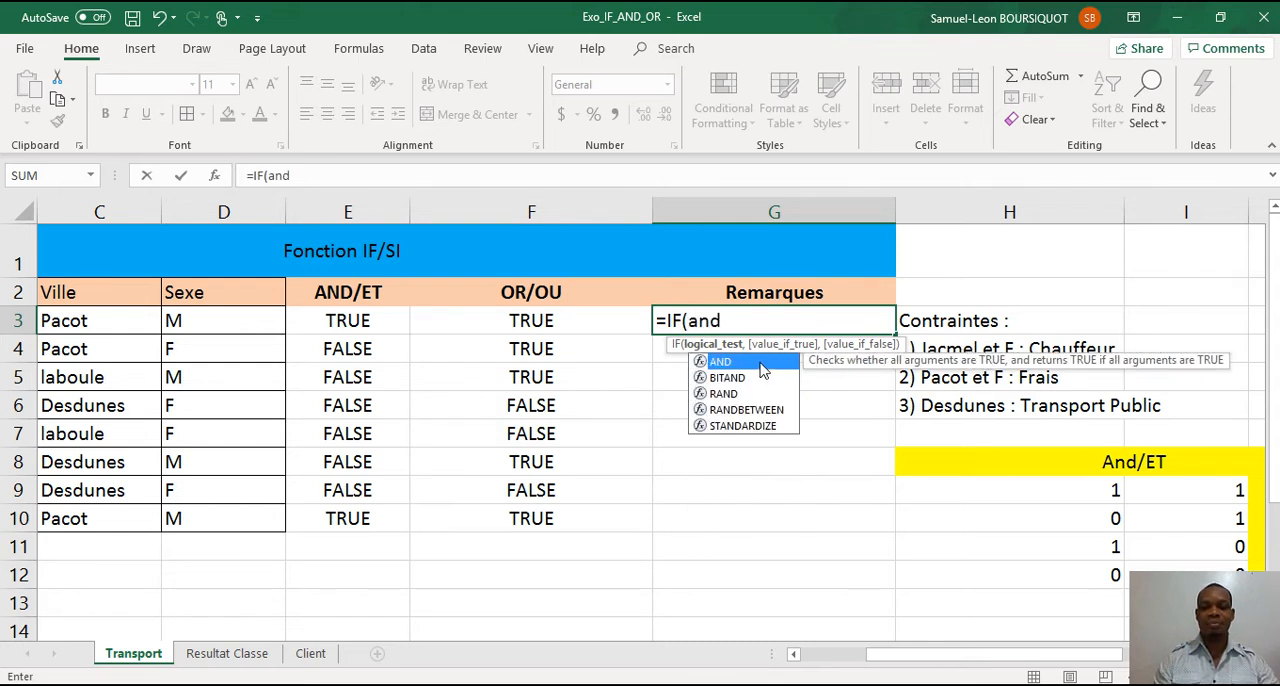
{"action": "double_click", "coordinate": [762, 368]}
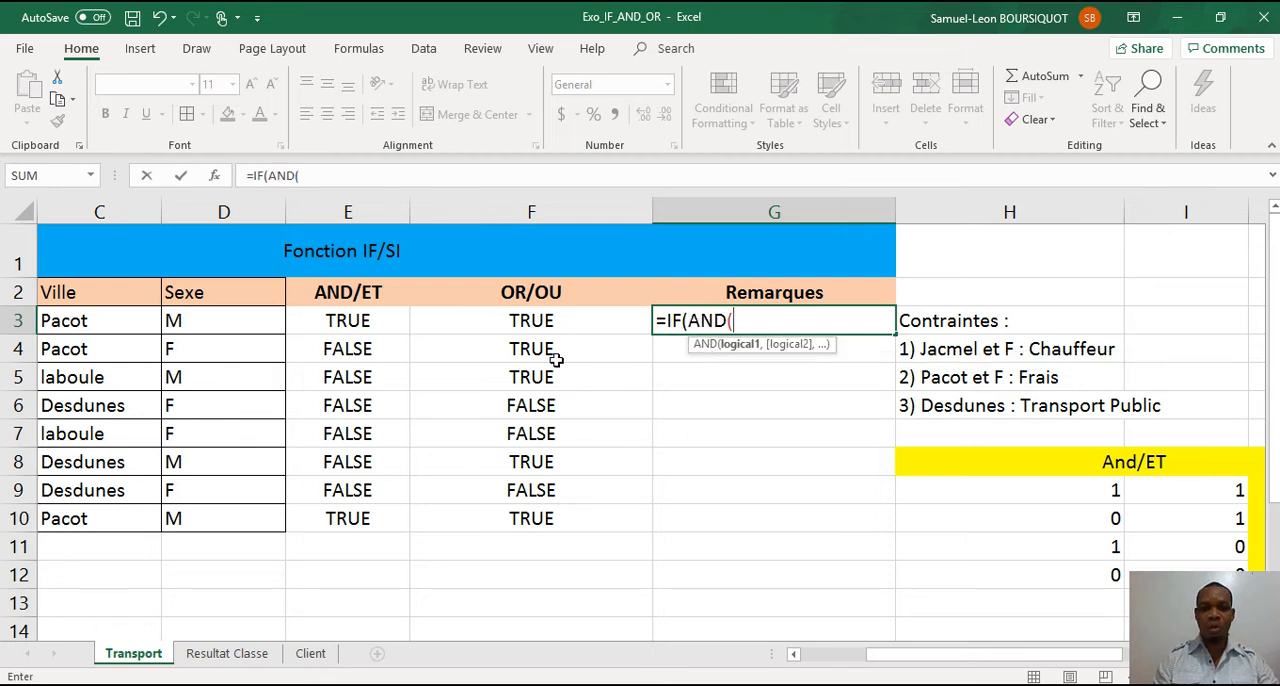
{"action": "left_click", "coordinate": [90, 320]}
{"action": "type", "text": "="}
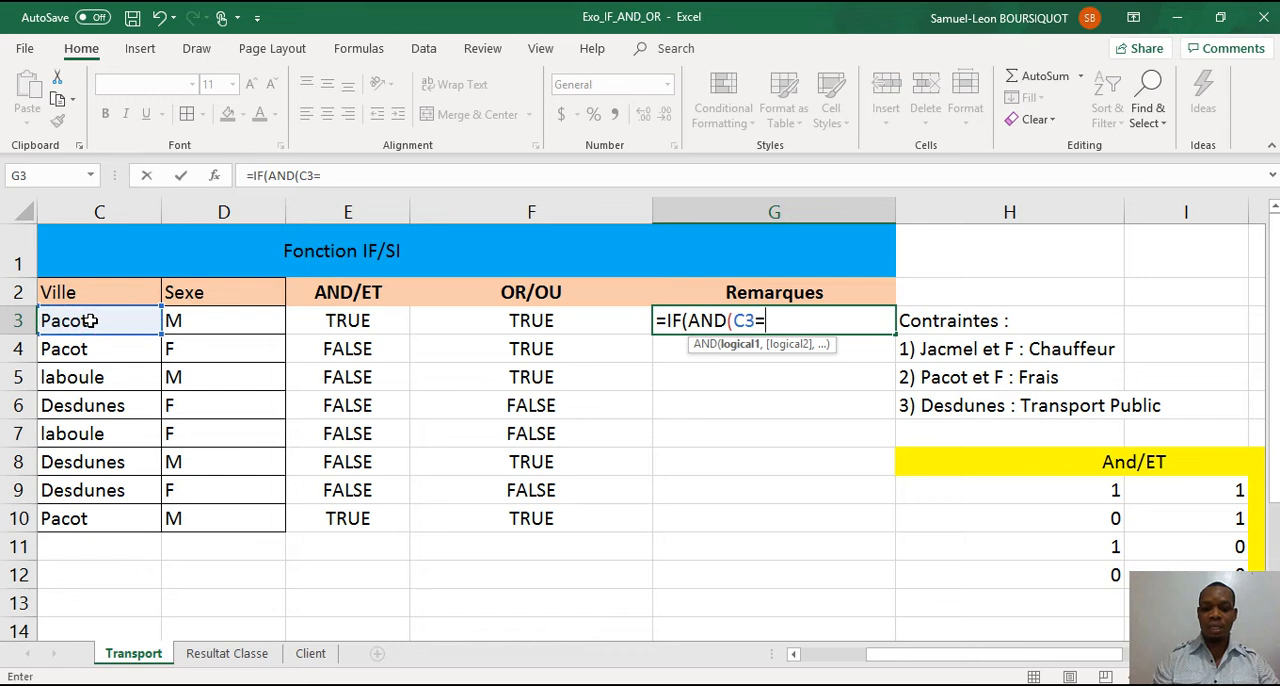
{"action": "type", "text": "\"Jacmel"}
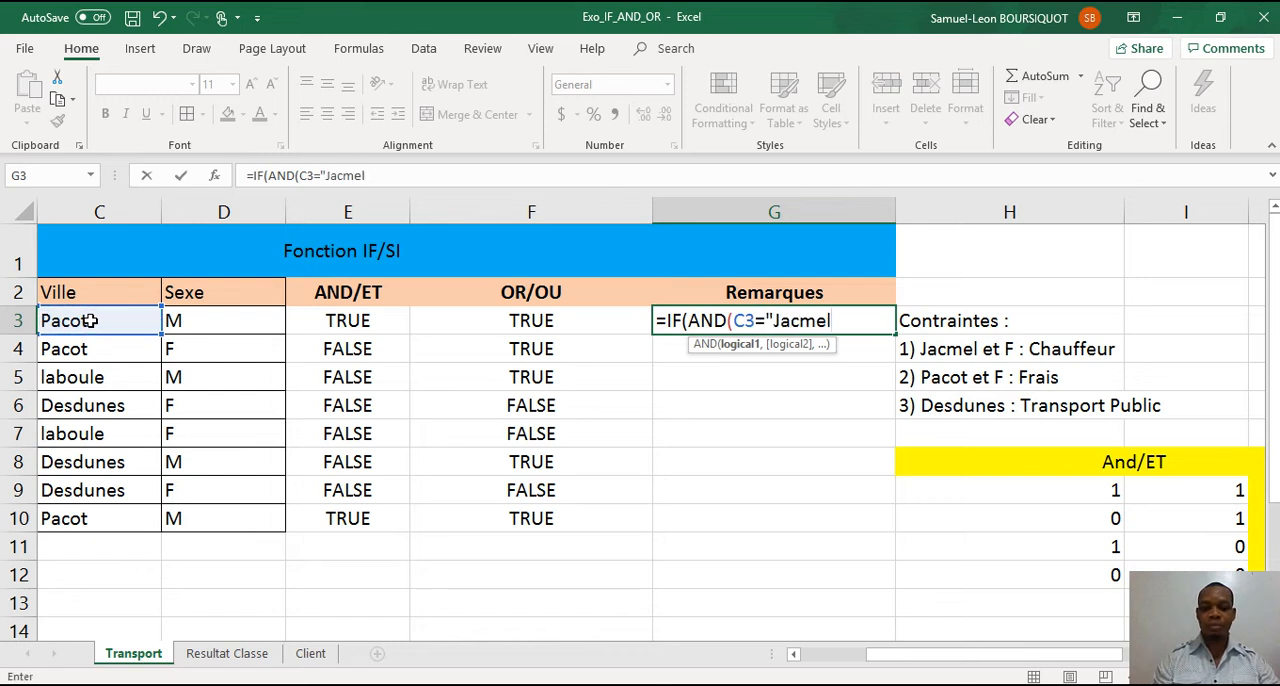
{"action": "type", "text": "\","}
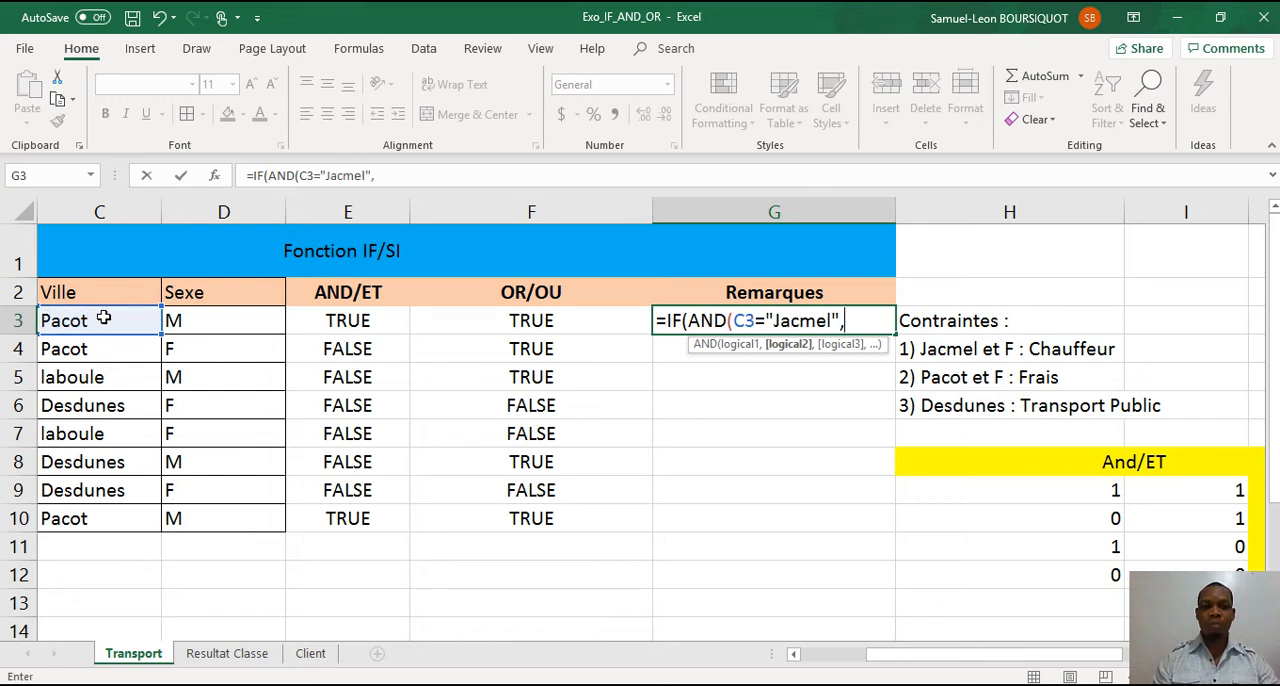
Complete the AND test in G3 with the condition D3="F" and set its true result to "Chauffeur".
{"action": "left_click", "coordinate": [190, 320]}
{"action": "type", "text": "="}
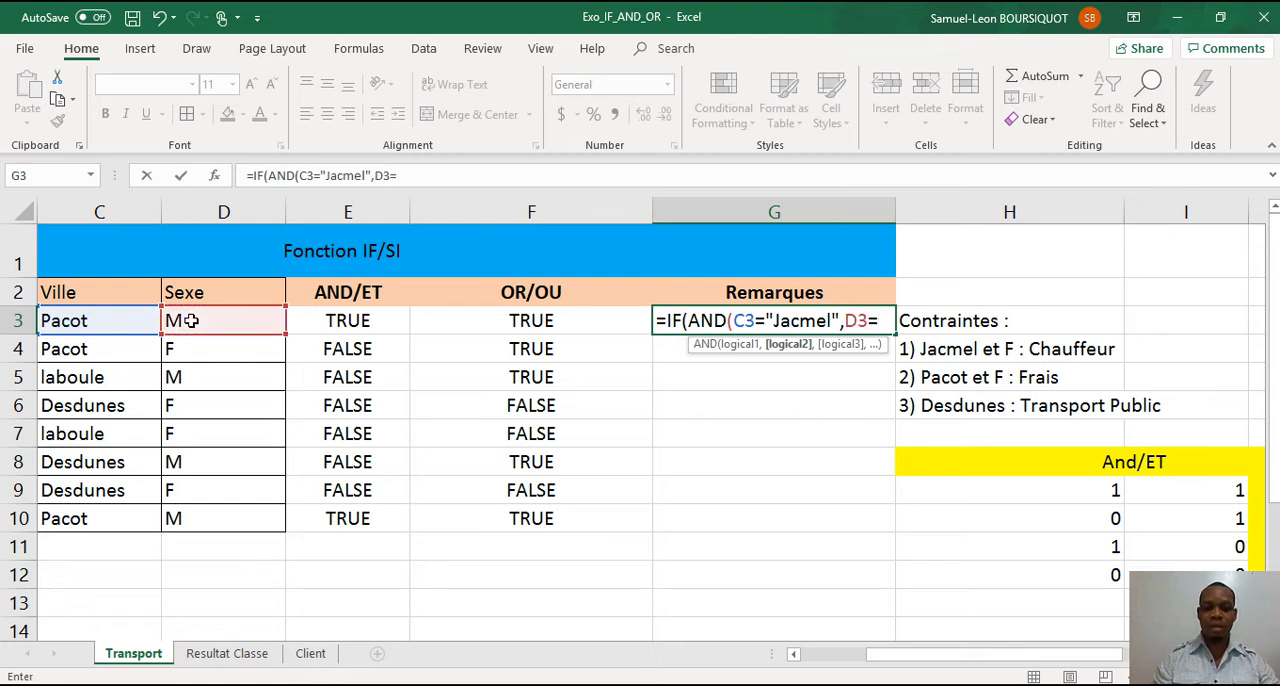
{"action": "type", "text": "\"F"}
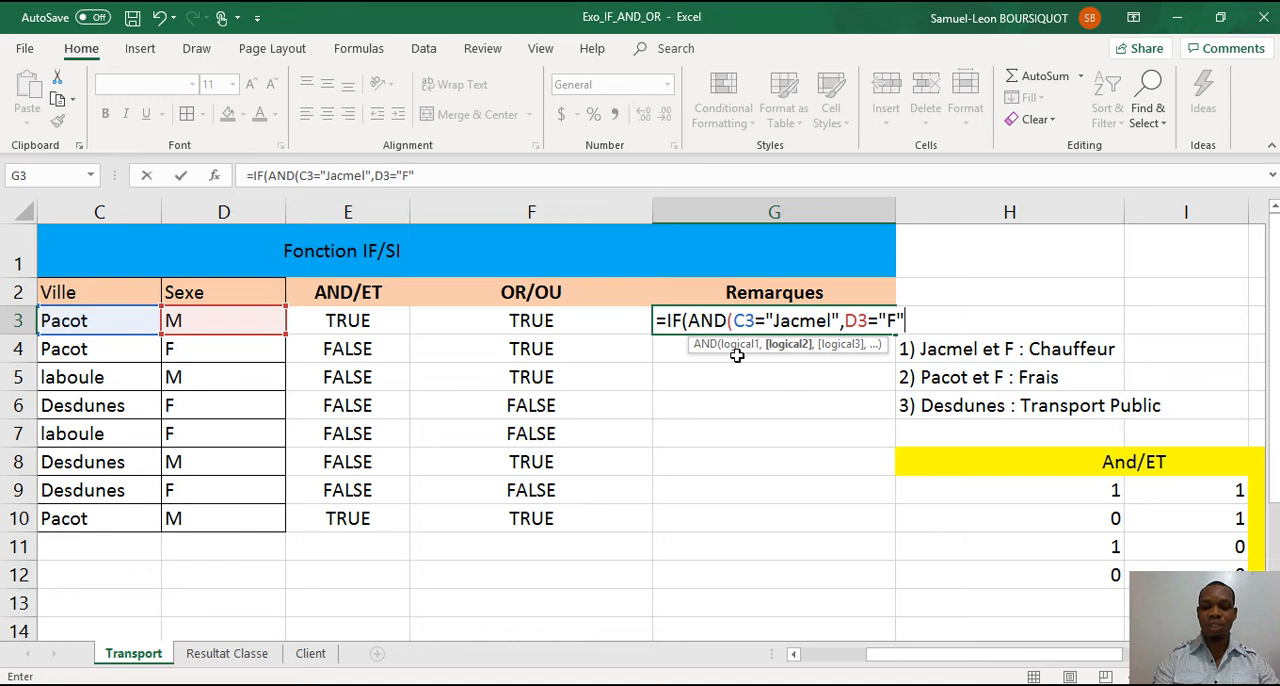
{"action": "type", "text": ")"}
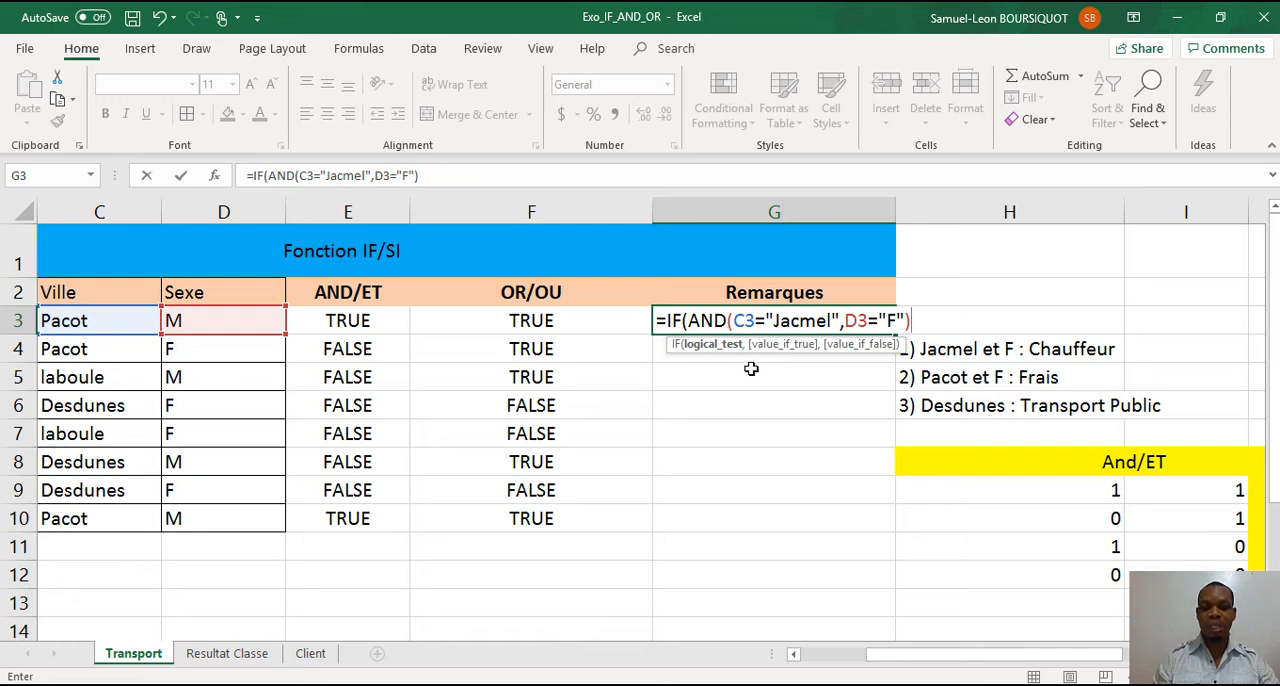
{"action": "type", "text": ","}
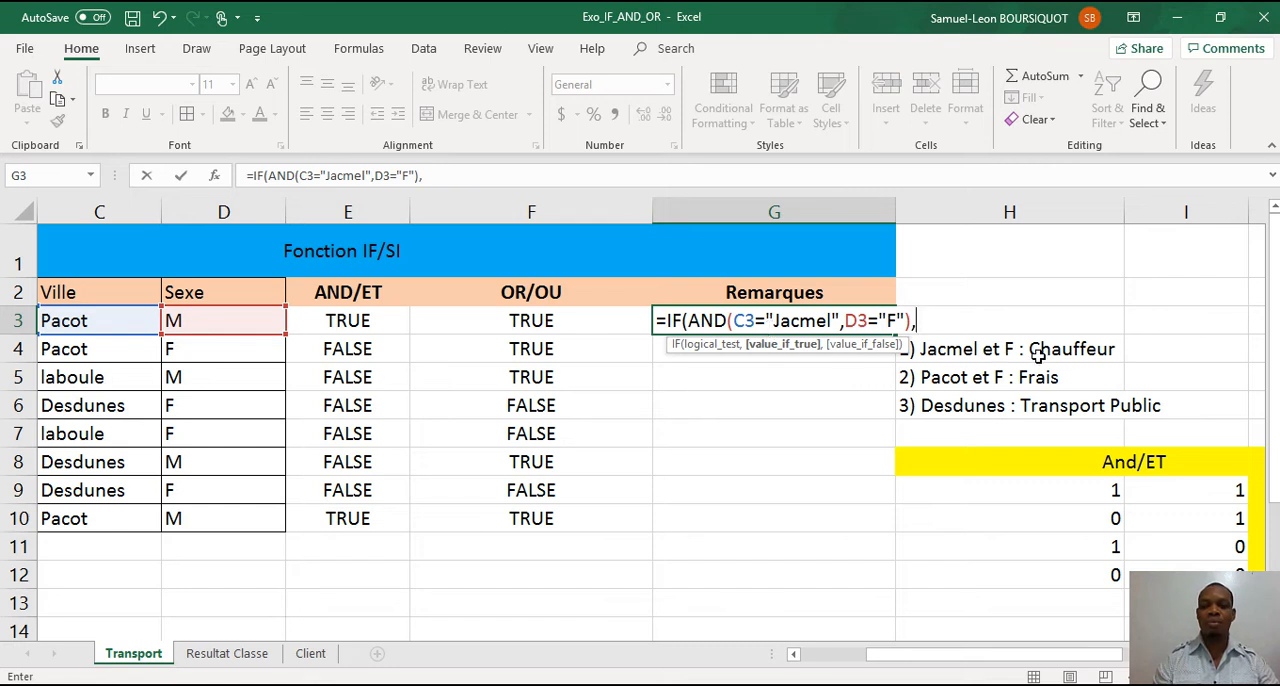
{"action": "type", "text": "\"Chauffeur\""}
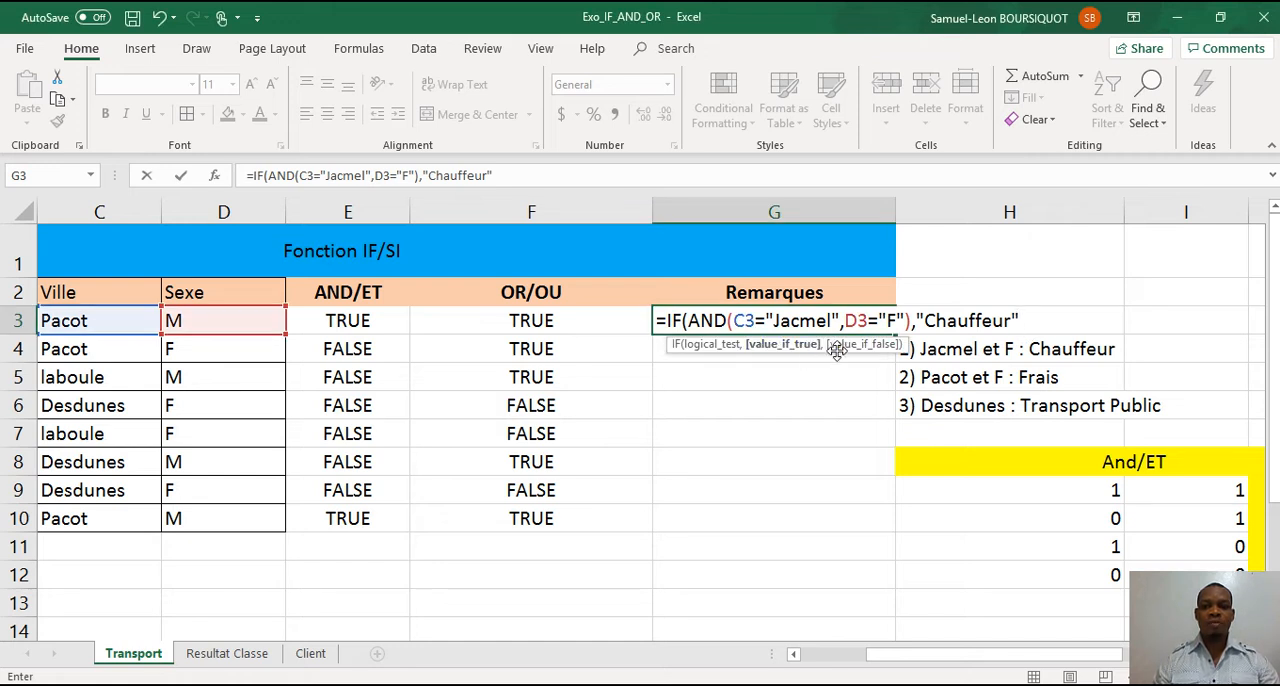
Add a nested IF as the false result in G3, with an AND test whose first condition is C3="Pacot".
{"action": "type", "text": ","}
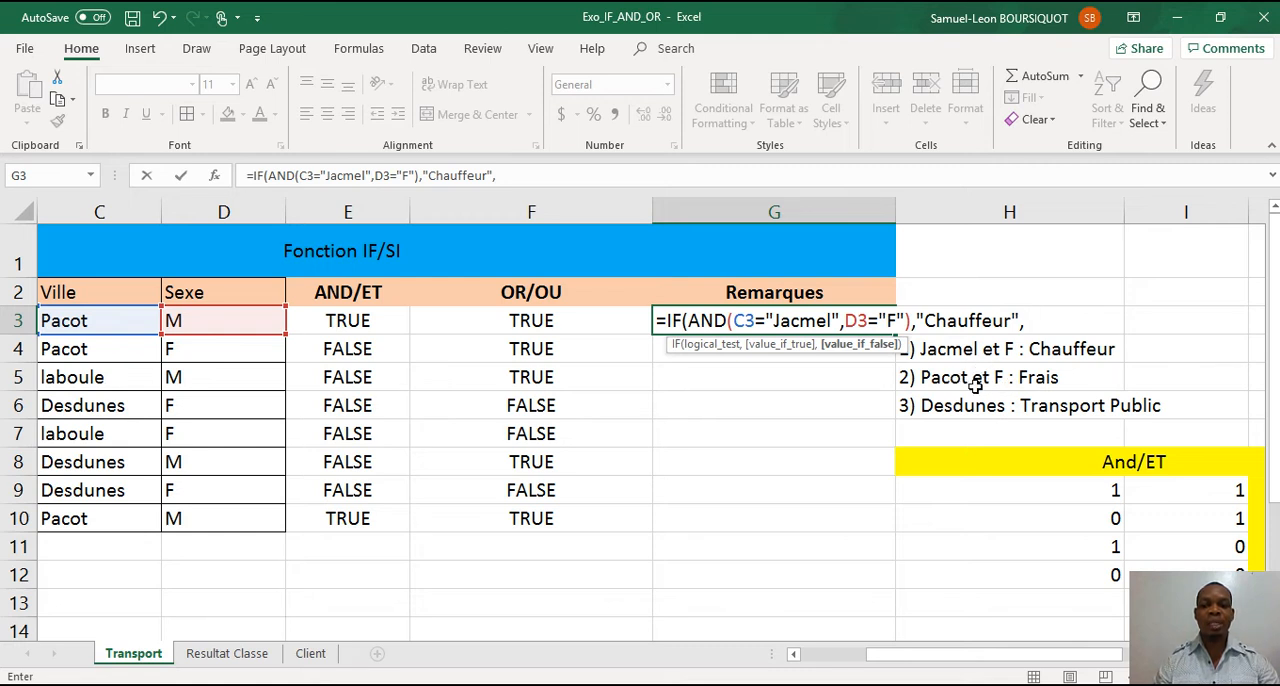
{"action": "type", "text": "if"}
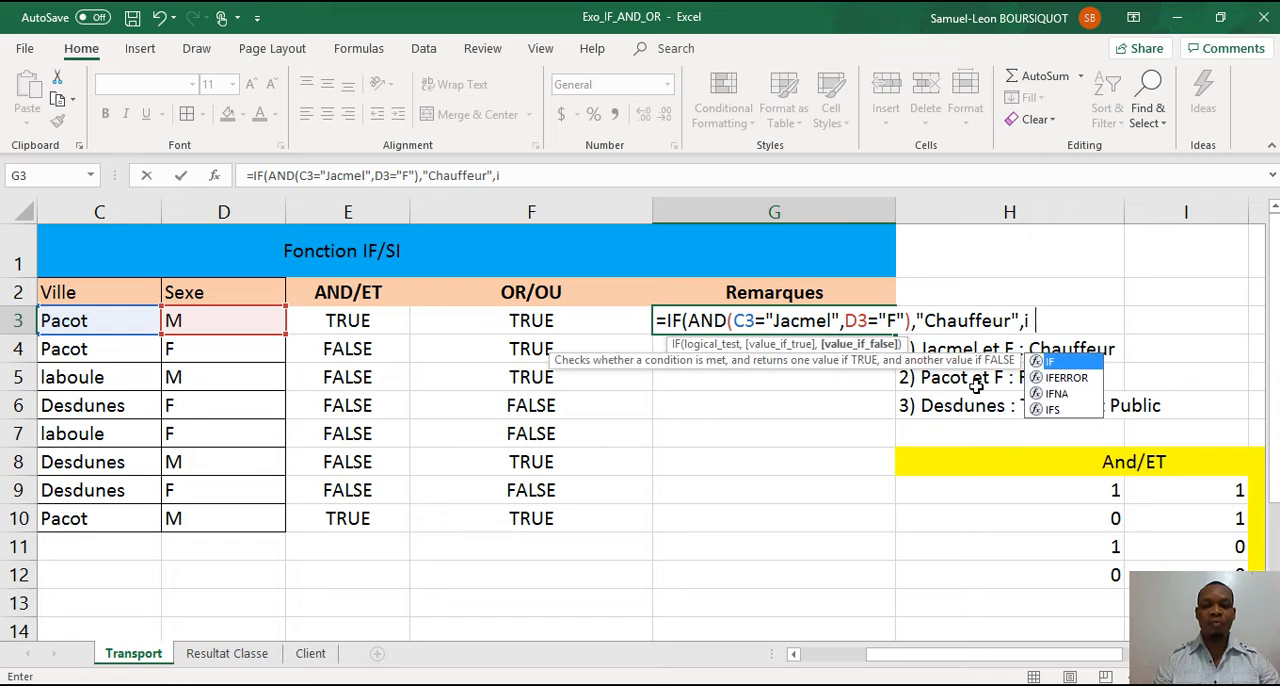
{"action": "double_click", "coordinate": [1052, 362]}
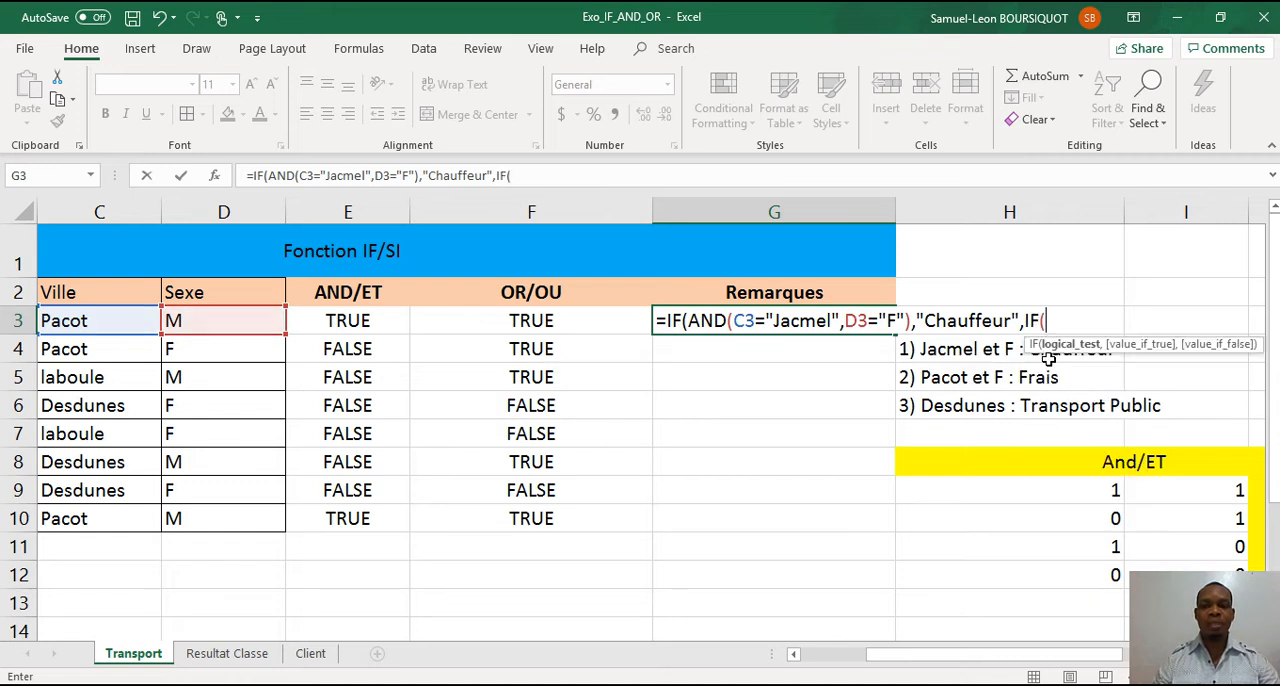
{"action": "type", "text": "and"}
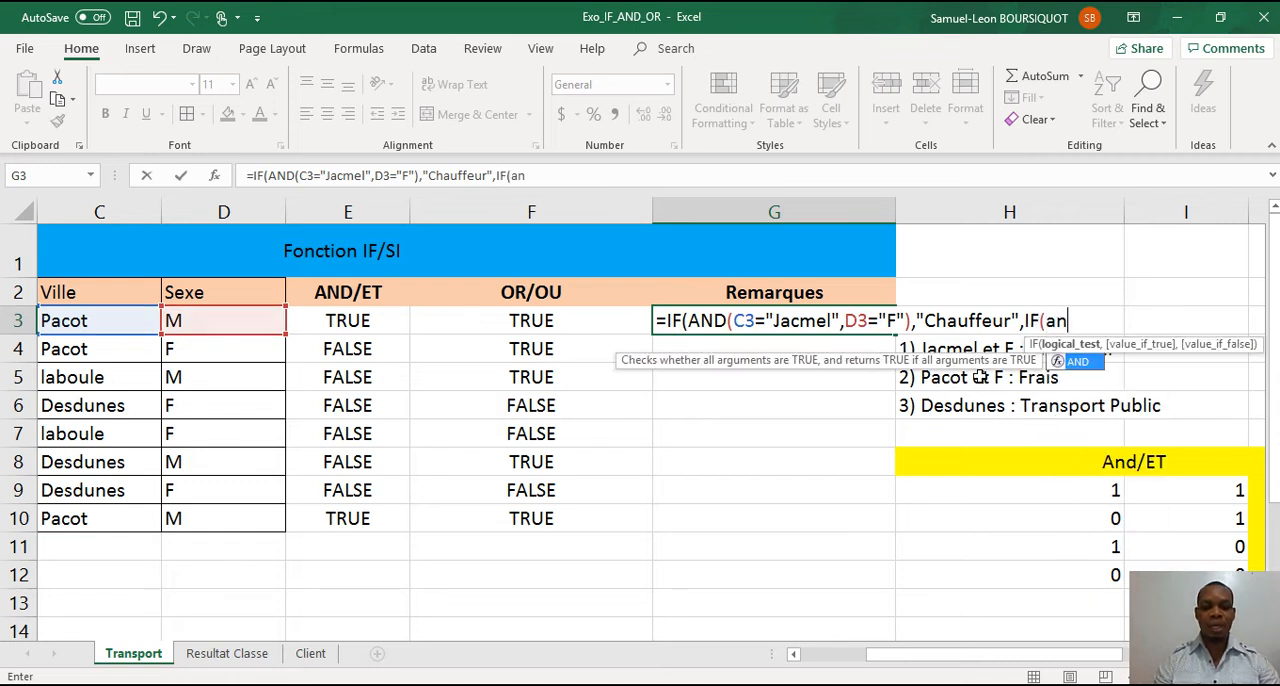
{"action": "double_click", "coordinate": [1082, 361]}
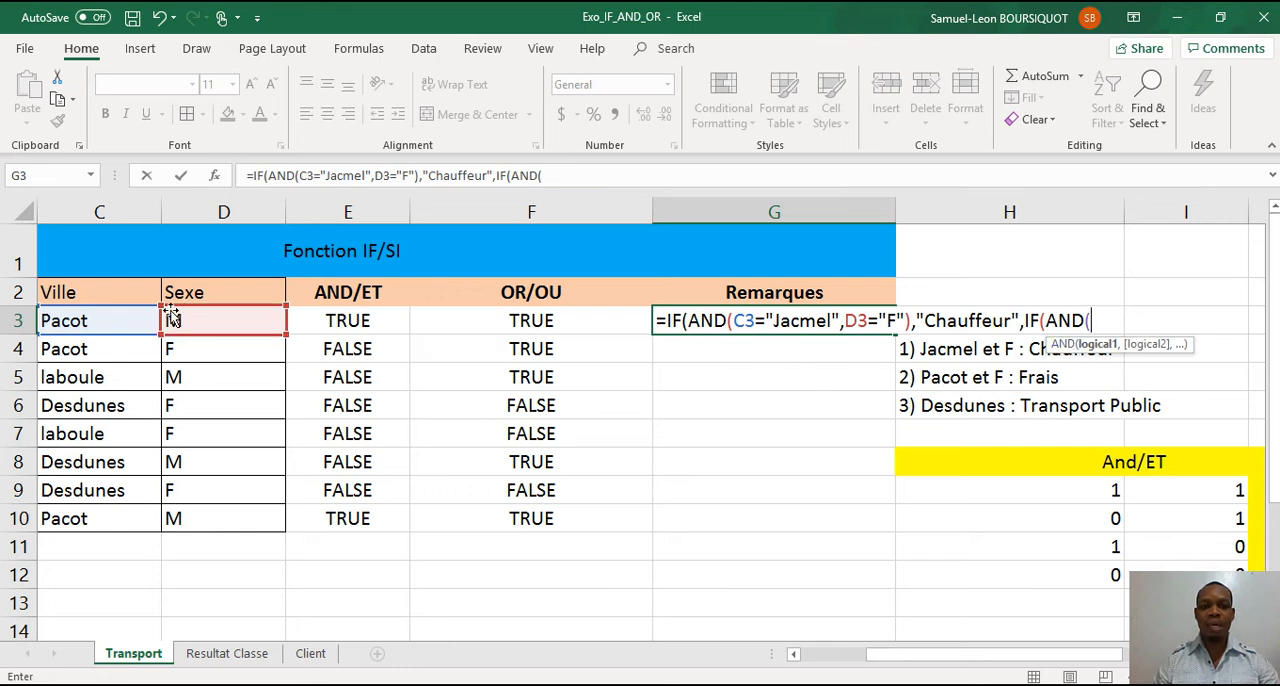
{"action": "left_click", "coordinate": [123, 319]}
{"action": "type", "text": "="}
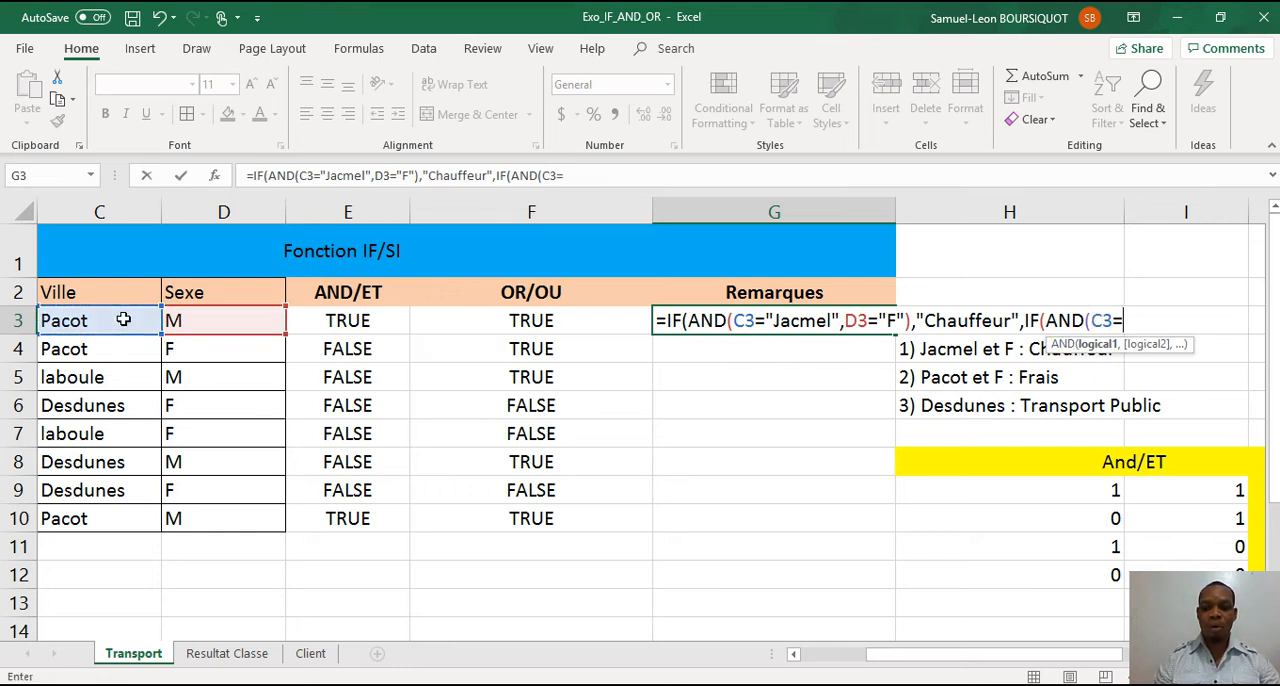
{"action": "type", "text": "\"Pacot"}
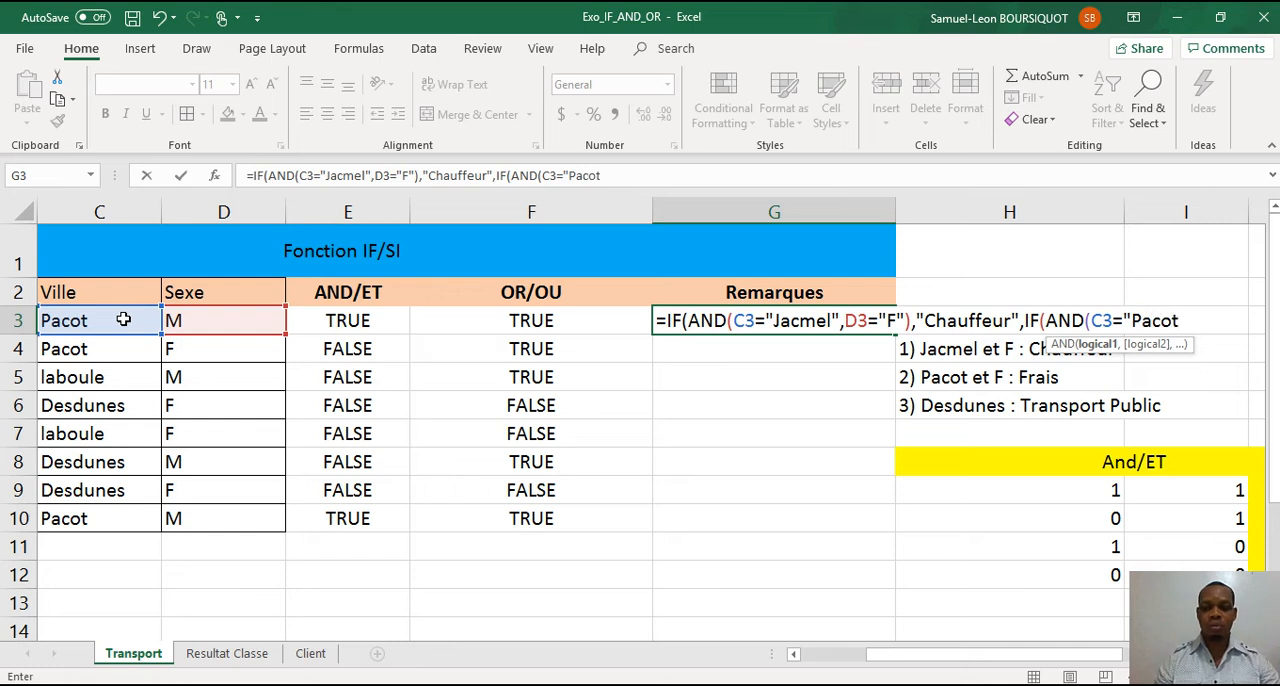
{"action": "type", "text": "\","}
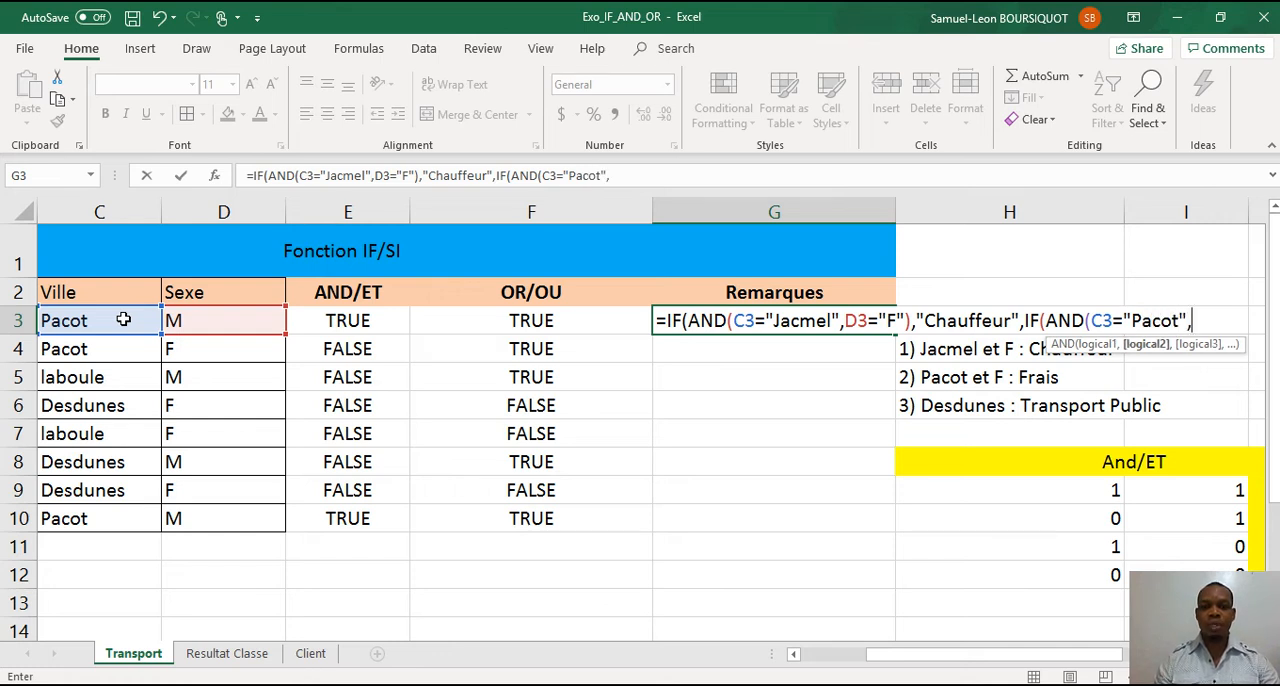
Complete the nested AND test with the condition D3="F" and set its true result to "Frais".
{"action": "left_click", "coordinate": [186, 319]}
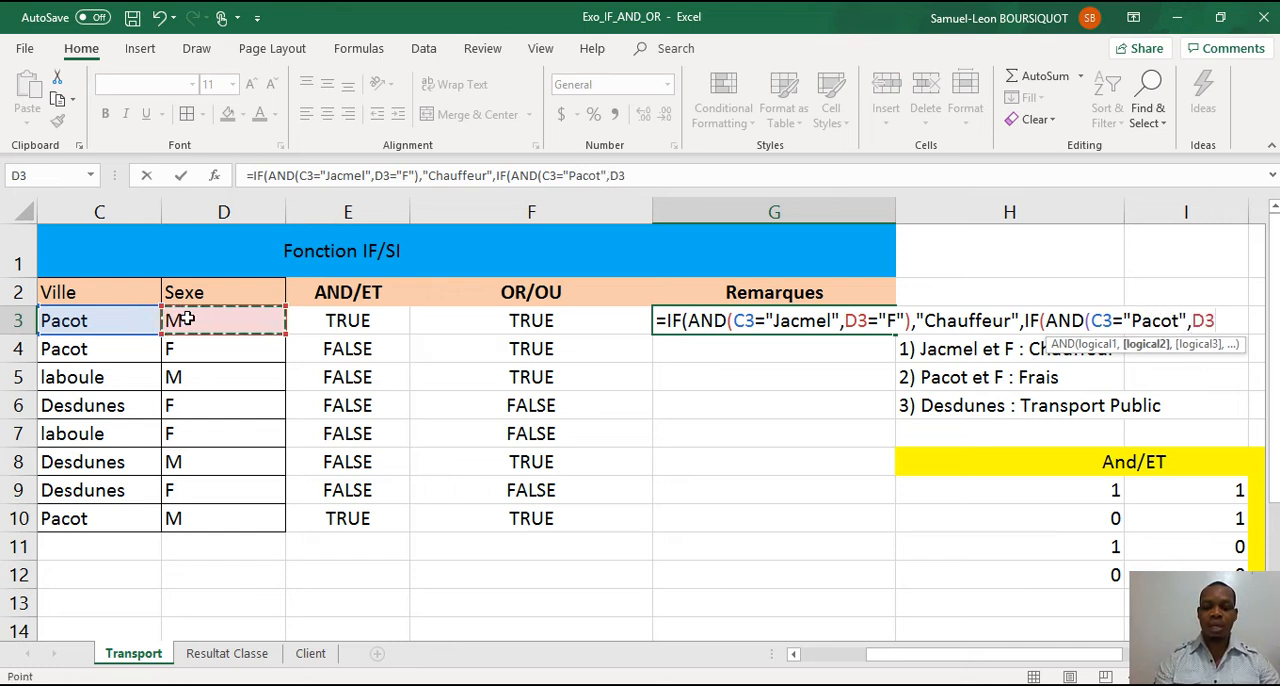
{"action": "type", "text": "=\"F"}
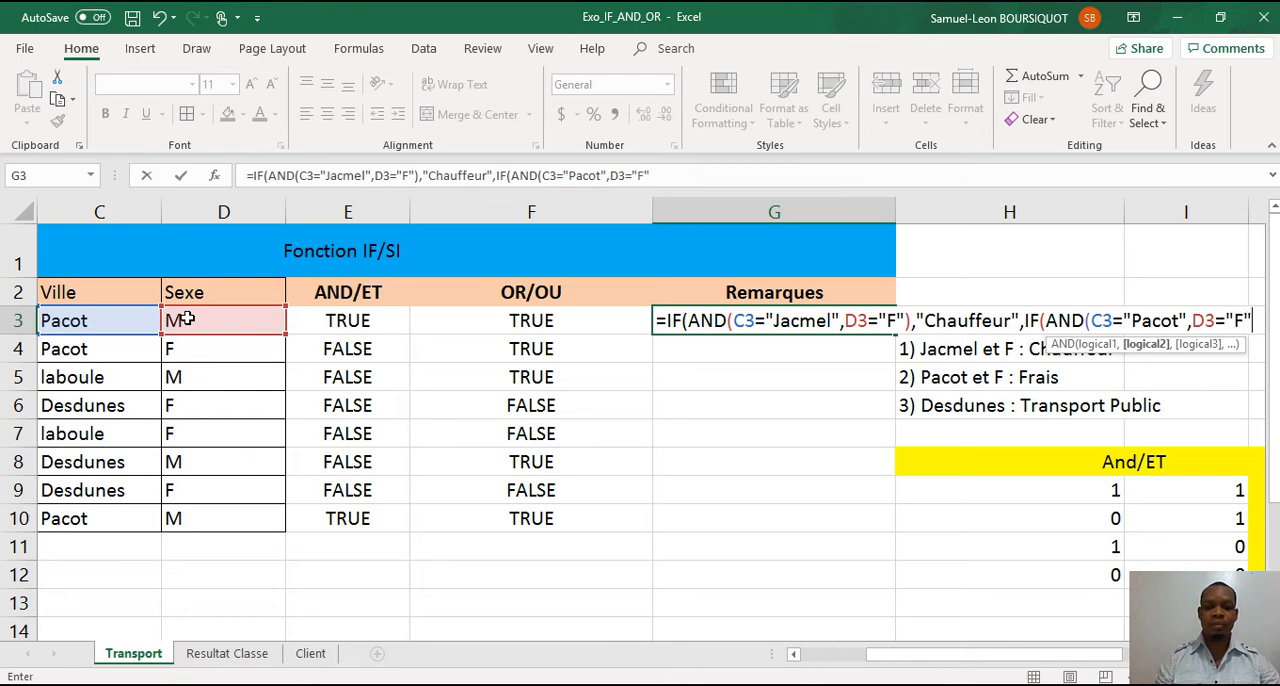
{"action": "type", "text": "\")"}
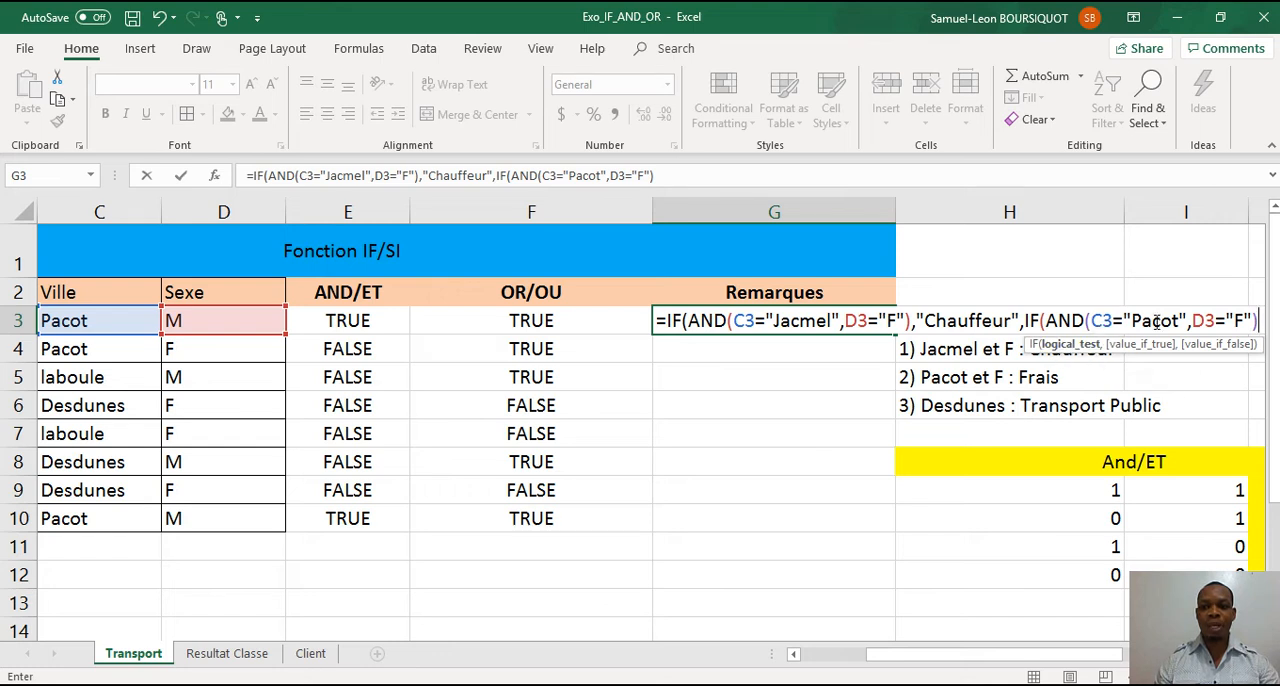
{"action": "type", "text": ","}
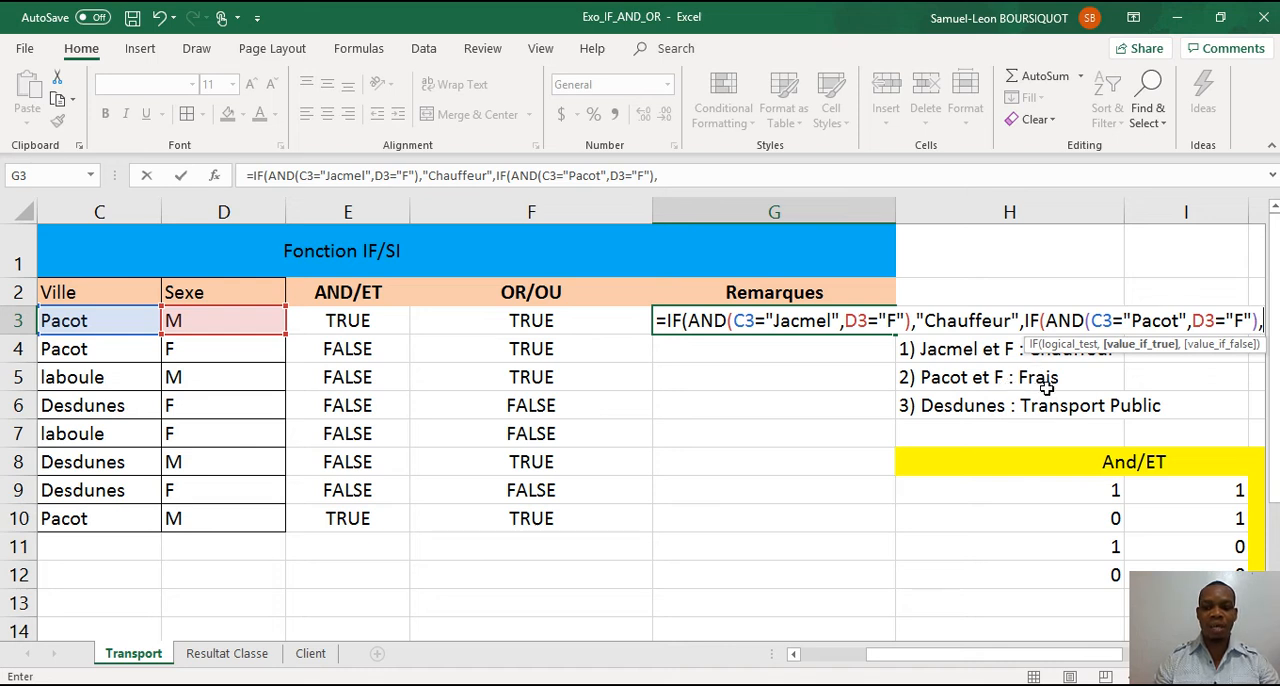
{"action": "type", "text": "\"Fr"}
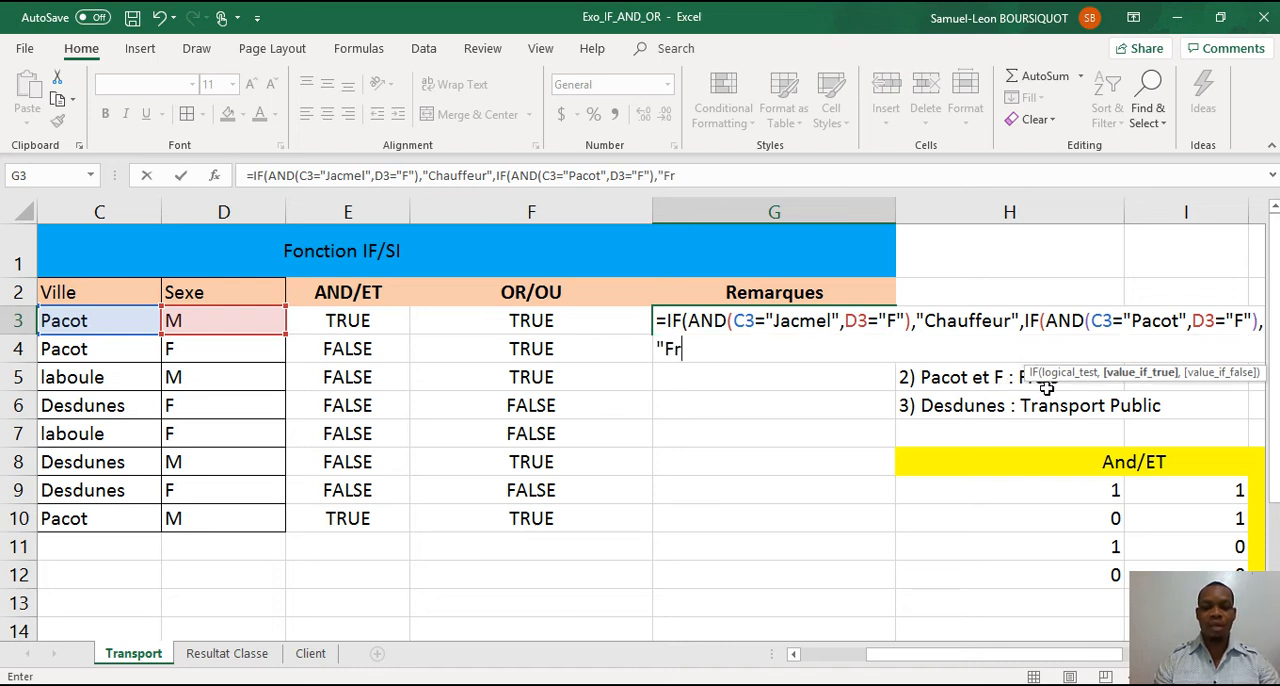
{"action": "type", "text": "ais\""}
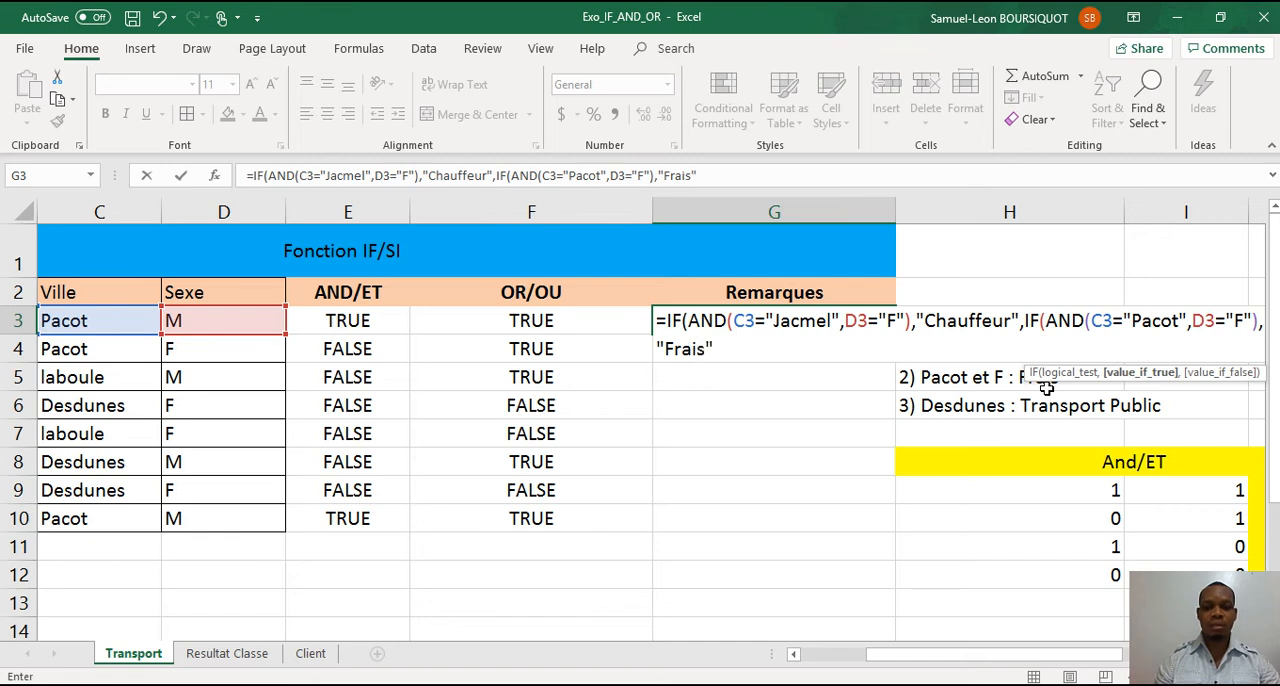
{"action": "type", "text": ","}
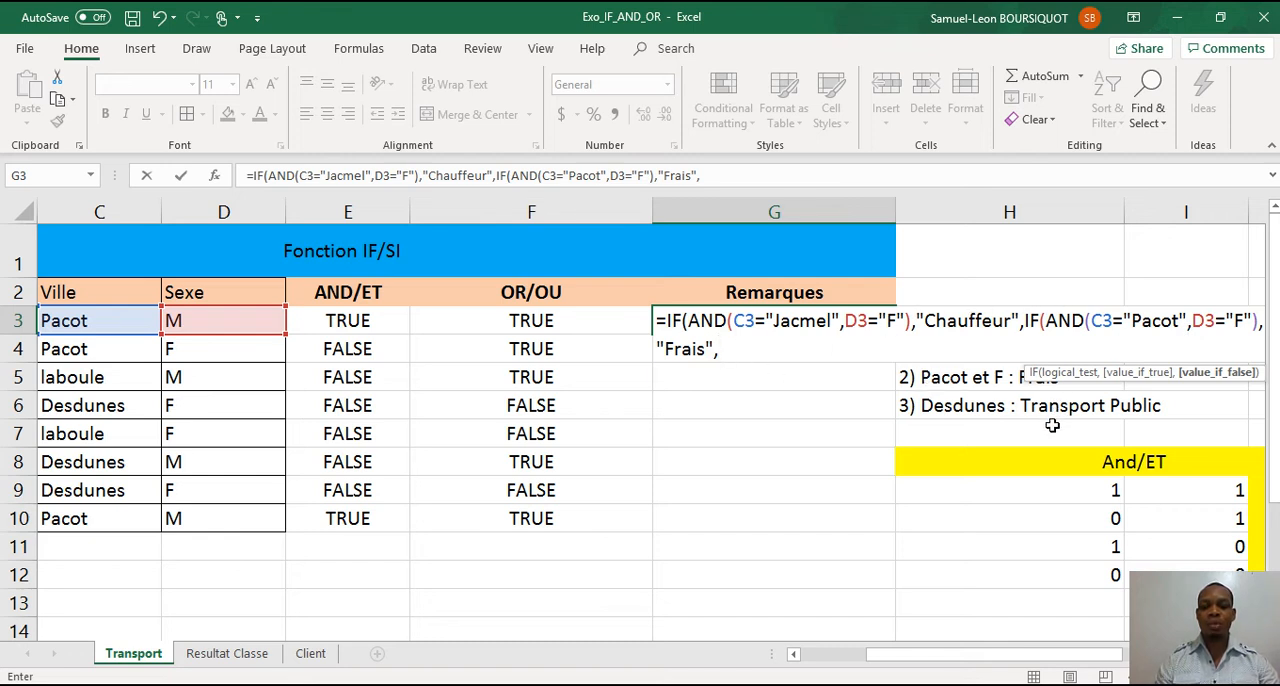
Finish the G3 formula with "Transport Public" as the last false result and fill it down the Remarques column to row 10.
{"action": "type", "text": "\"Trans"}
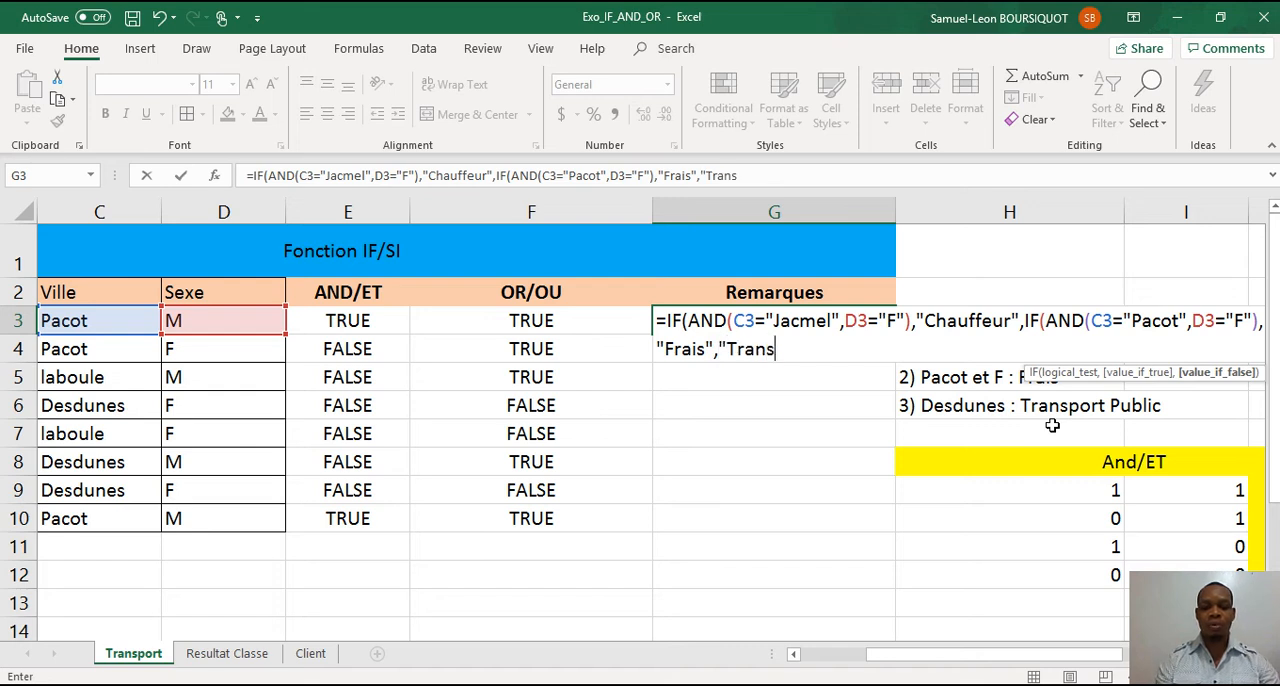
{"action": "type", "text": "port"}
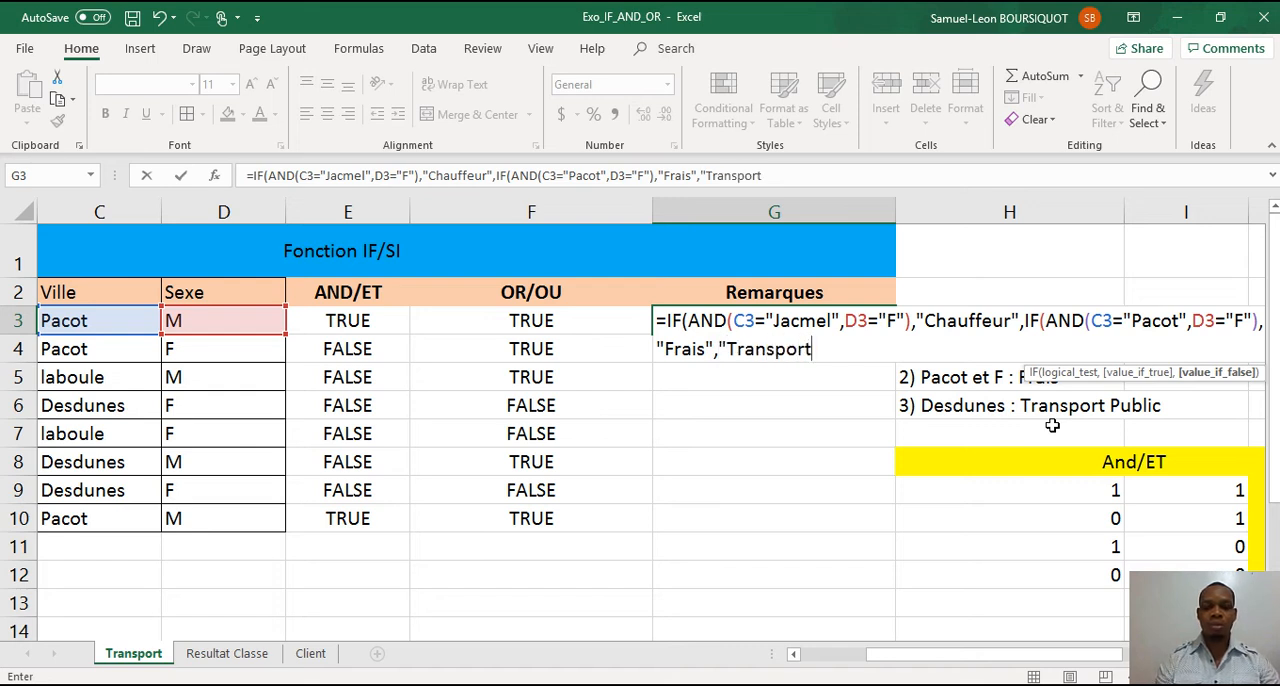
{"action": "type", "text": " Publ"}
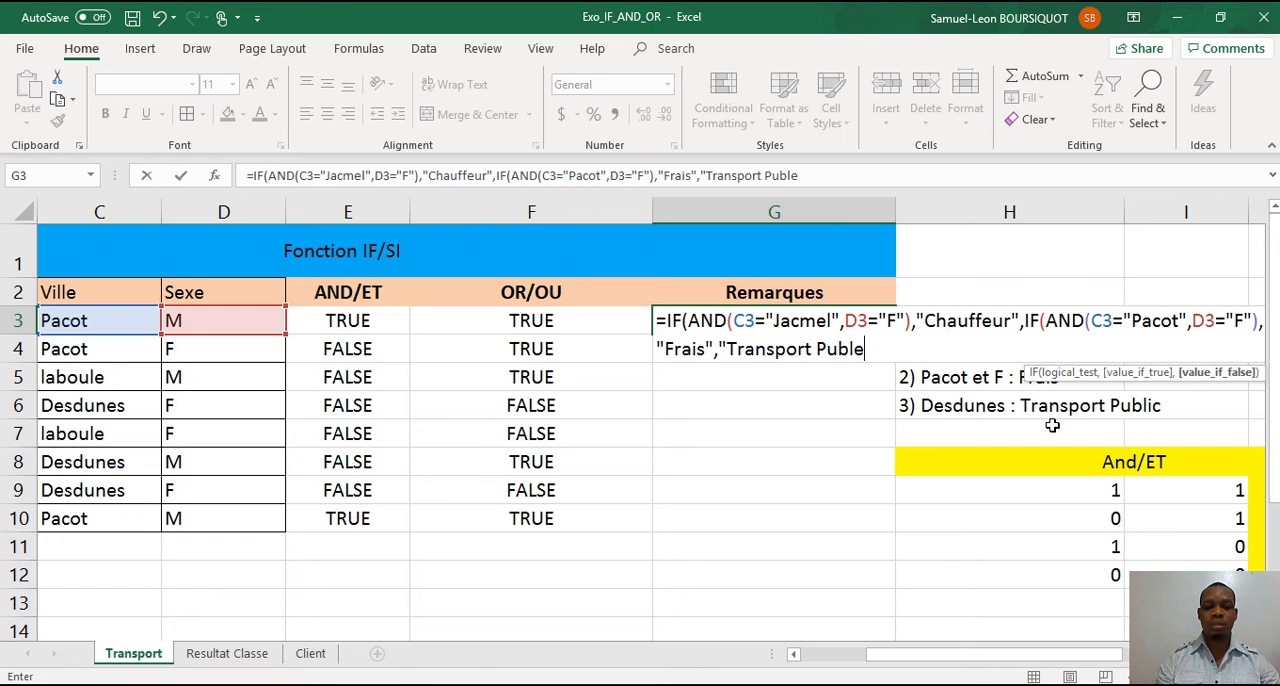
{"action": "type", "text": "ic"}
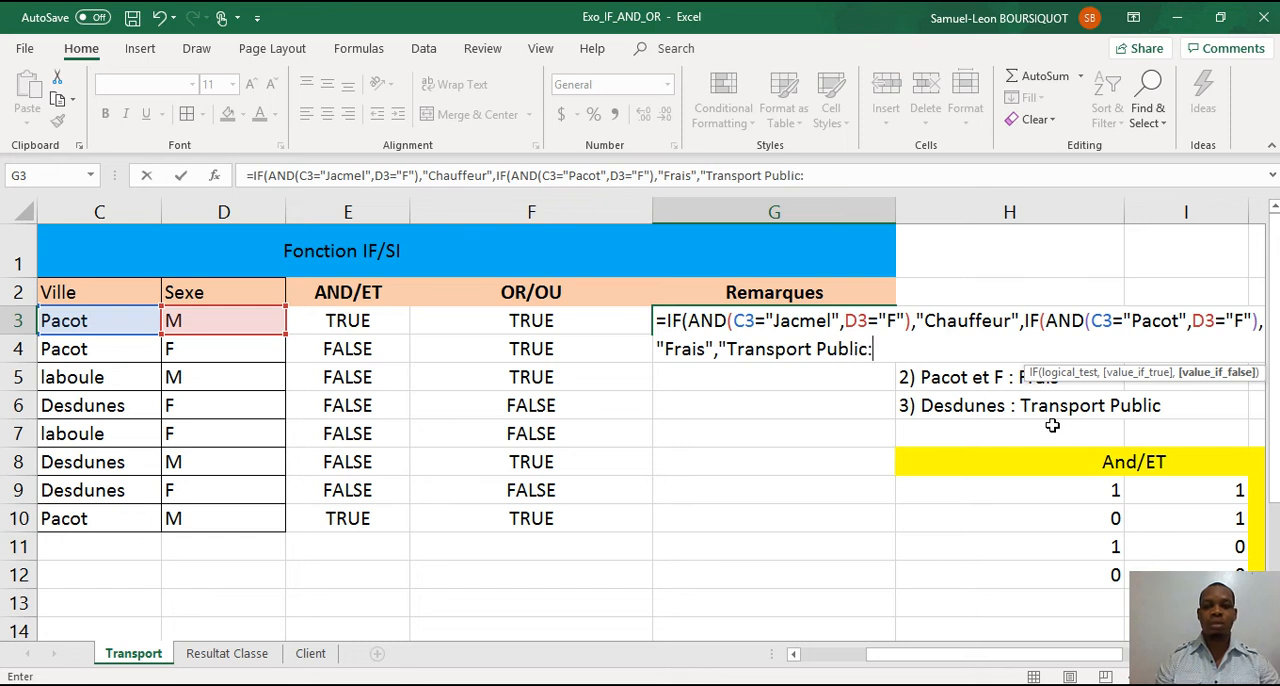
{"action": "type", "text": "\")"}
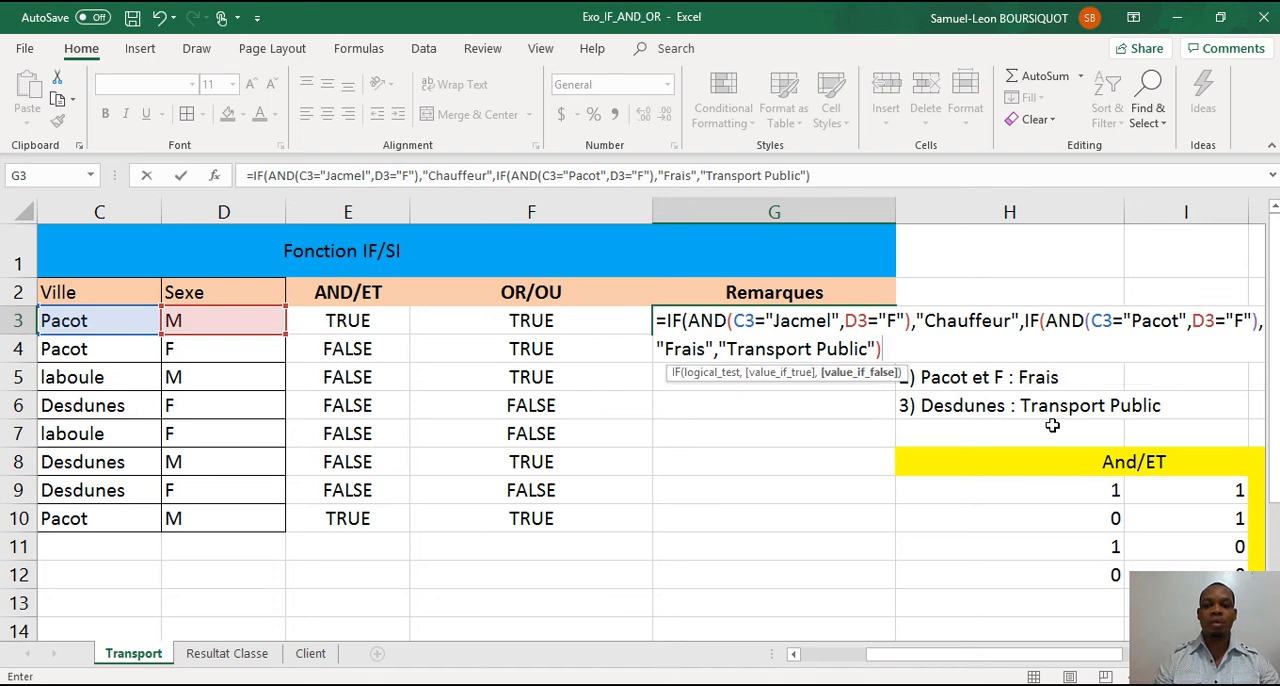
{"action": "type", "text": "))"}
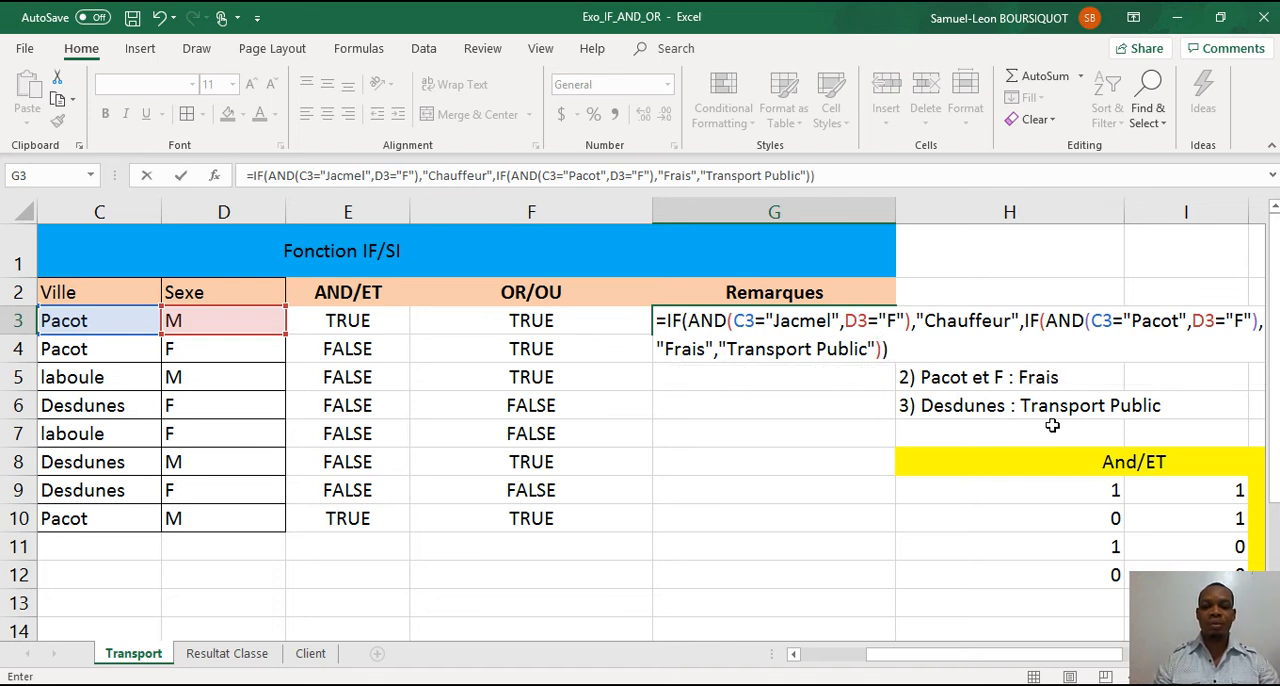
{"action": "key", "text": "Return"}
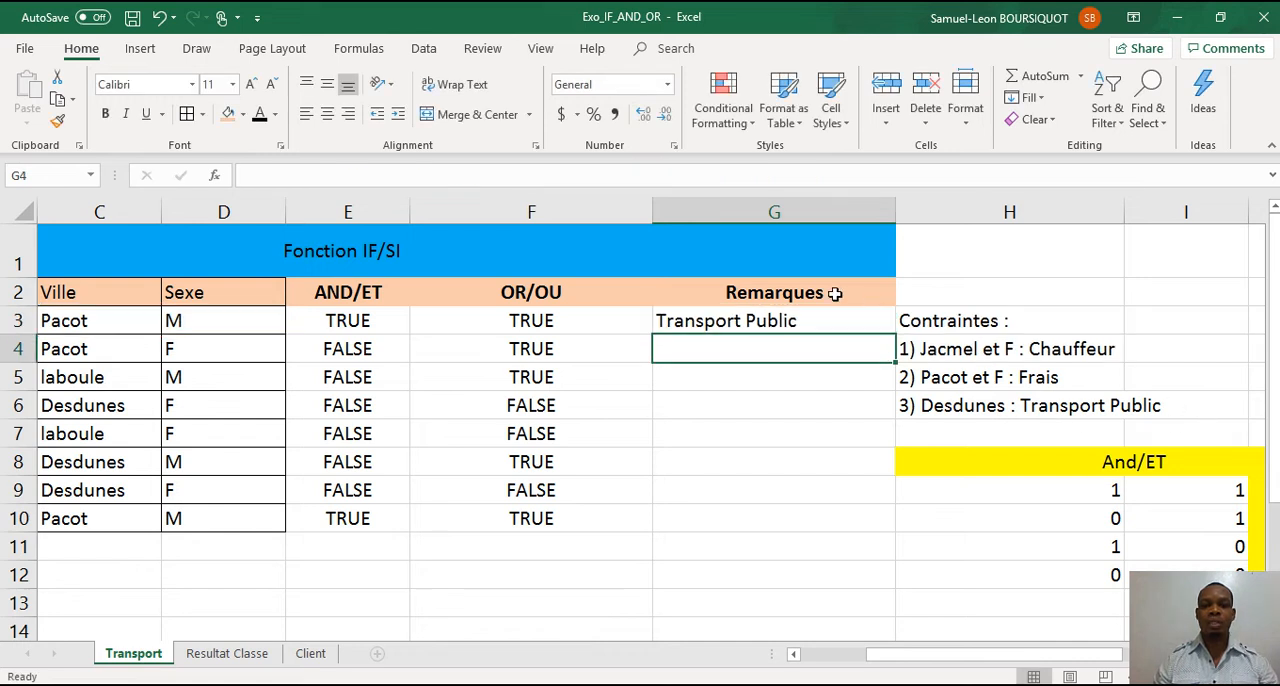
{"action": "left_click", "coordinate": [826, 326]}
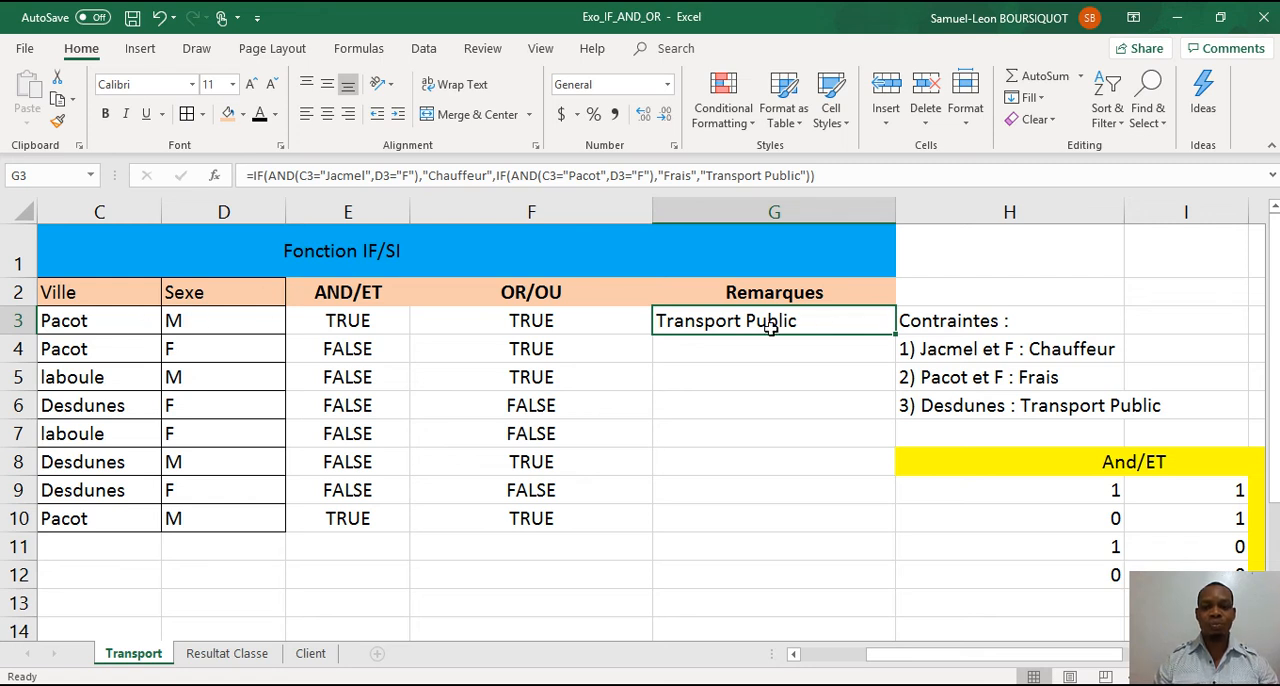
{"action": "left_click_drag", "start_coordinate": [894, 334], "coordinate": [890, 535]}
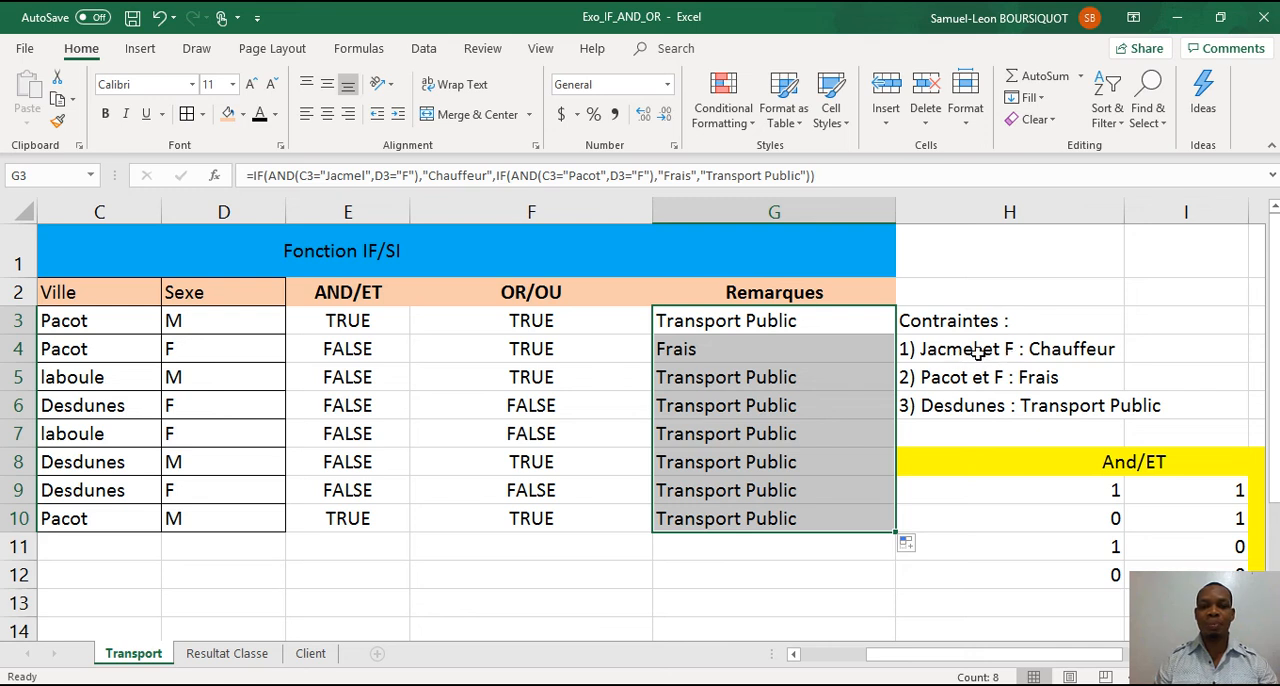
Change the Ville in C6 to Jacmel to test the Remarques formula.
{"action": "left_click", "coordinate": [120, 404]}
{"action": "type", "text": "Jacmel"}
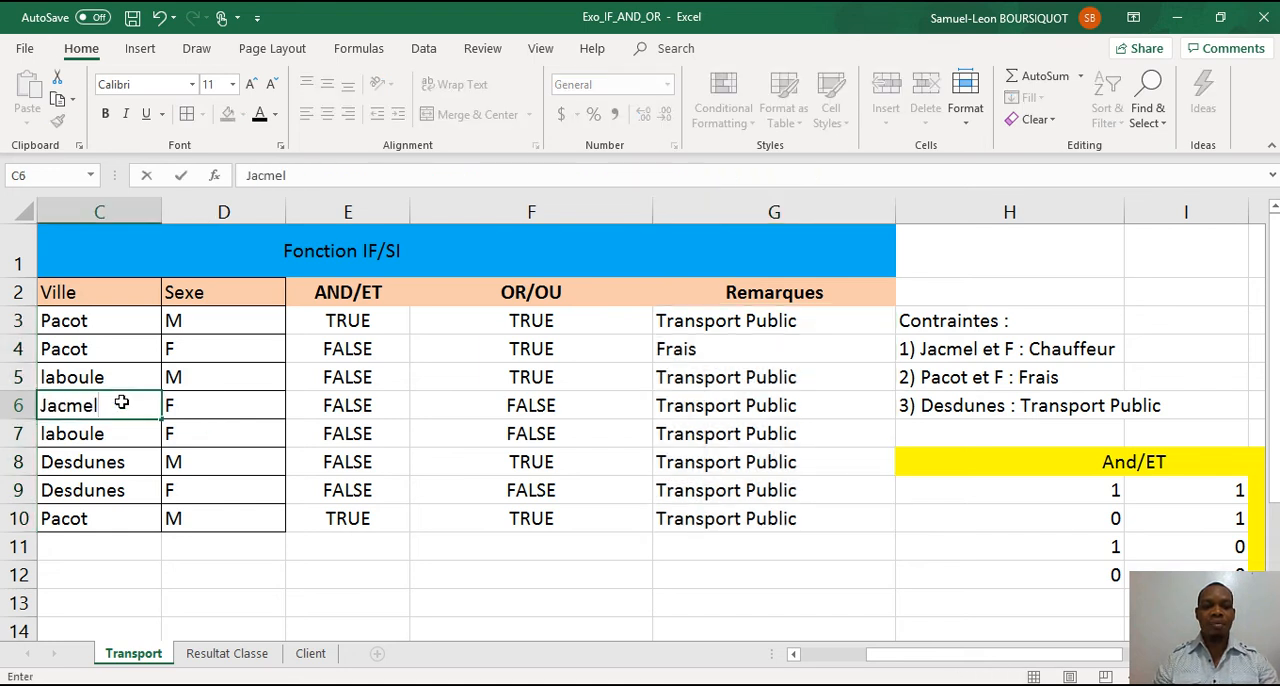
{"action": "key", "text": "Return"}
{"action": "key", "text": "Return"}
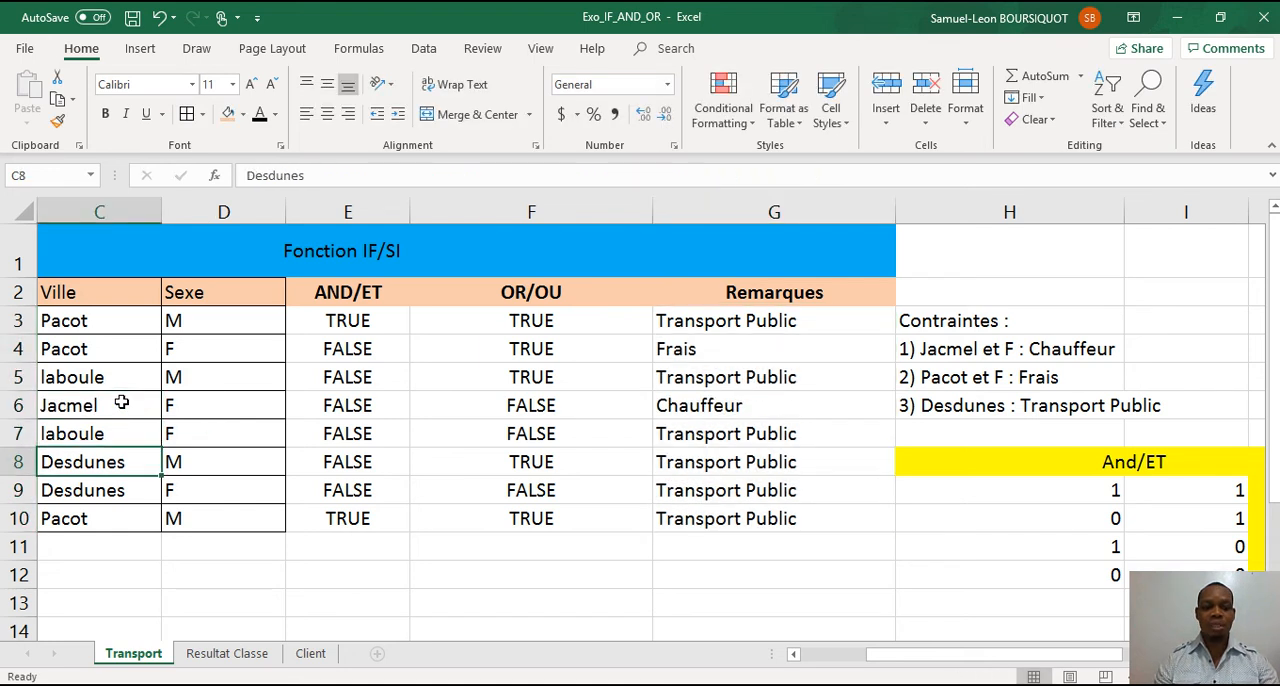
Change the Ville in C8 to Jacmel.
{"action": "type", "text": "Jav"}
{"action": "key", "text": "BackSpace"}
{"action": "type", "text": "cmel"}
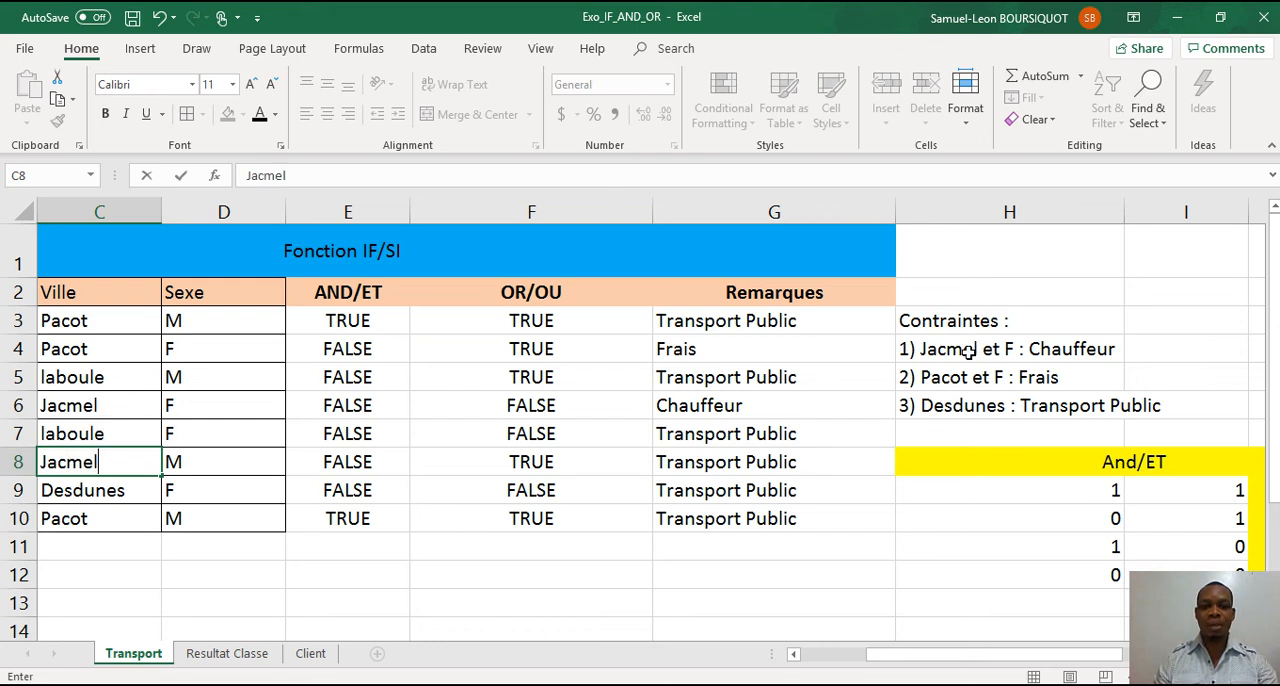
{"action": "key", "text": "Return"}
{"action": "key", "text": "Return"}
Change the Ville in C9 to Jacmel.
{"action": "key", "text": "Up"}
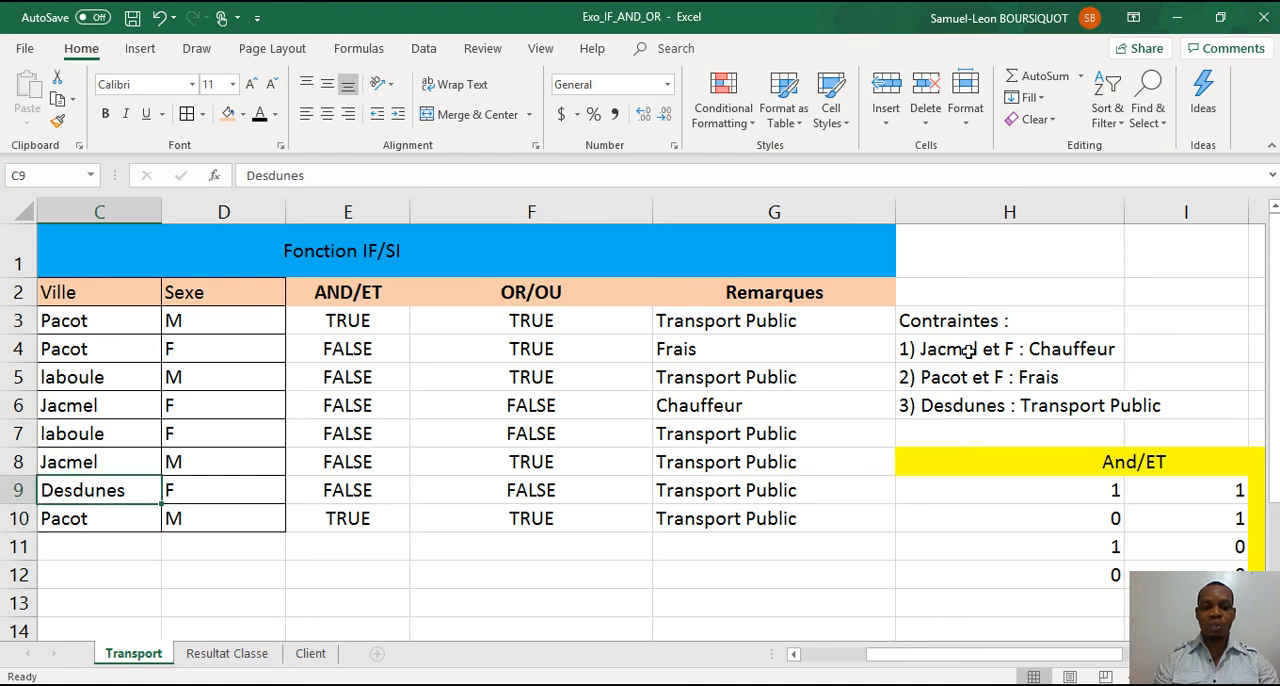
{"action": "type", "text": "Js"}
{"action": "key", "text": "BackSpace"}
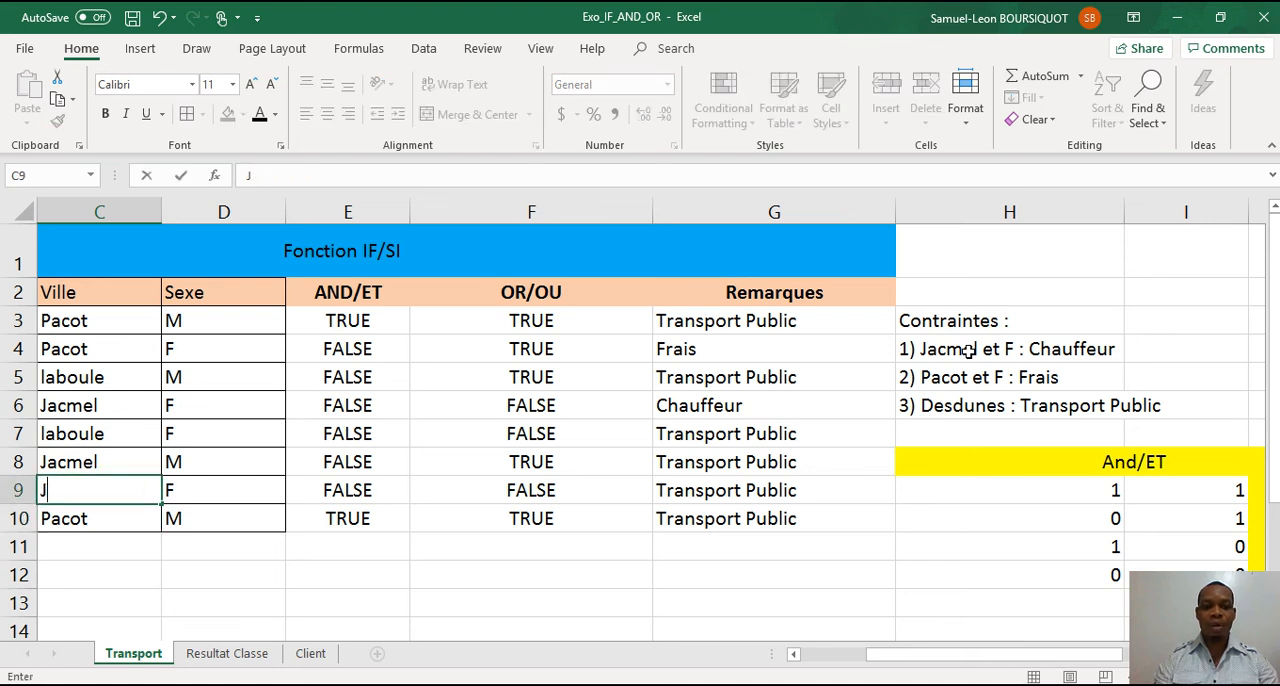
{"action": "type", "text": "s"}
{"action": "key", "text": "BackSpace"}
{"action": "type", "text": "acmel"}
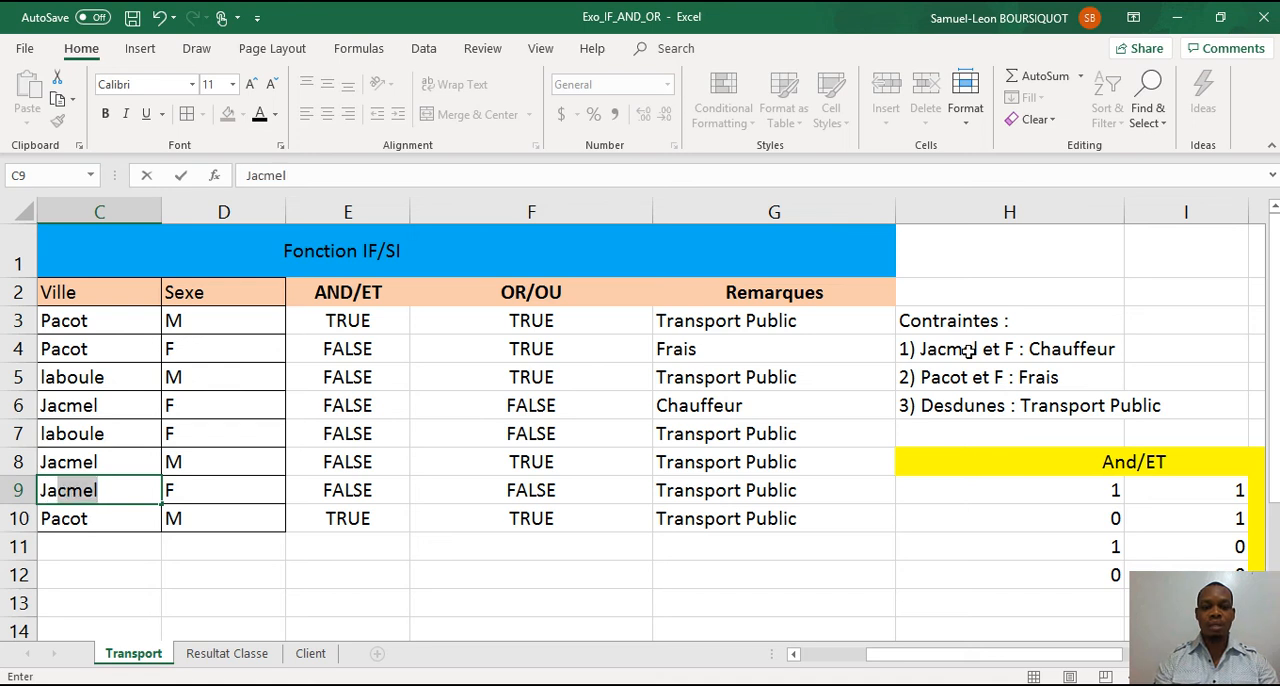
{"action": "key", "text": "Return"}
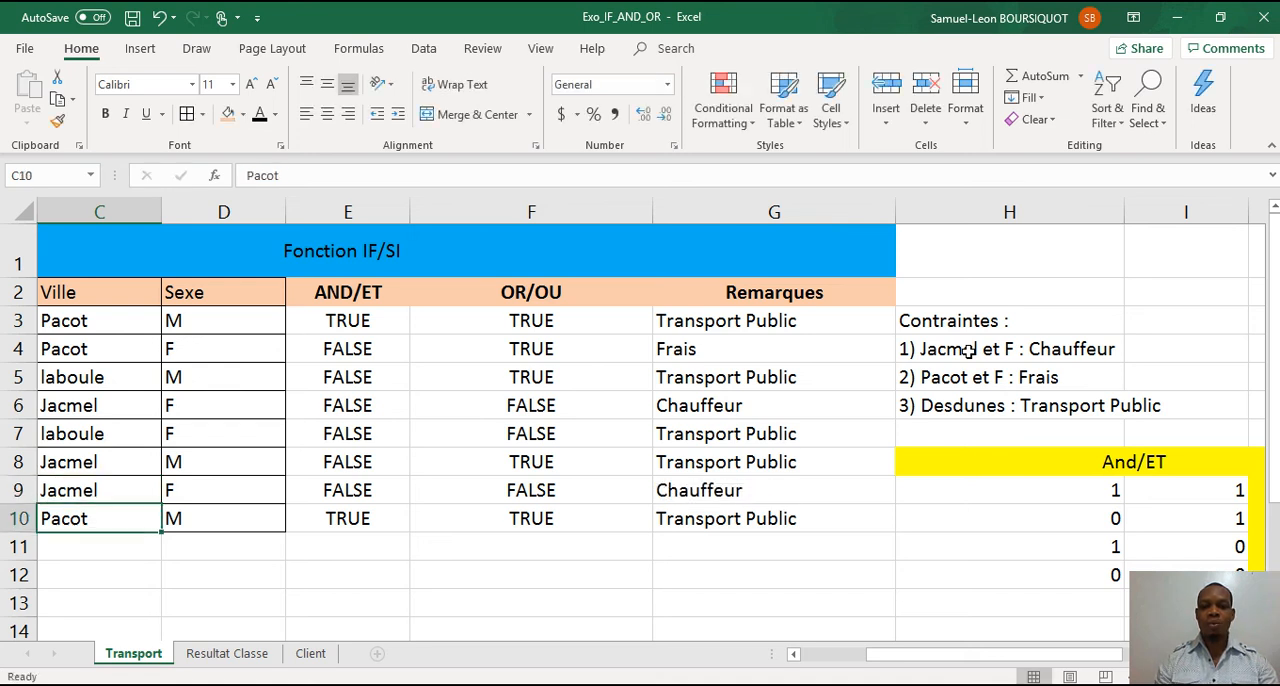
Change the Sexe in D9 to M to test the formula for the Jacmel row.
{"action": "key", "text": "Up"}
{"action": "key", "text": "Up"}
{"action": "key", "text": "Down"}
{"action": "key", "text": "Right"}
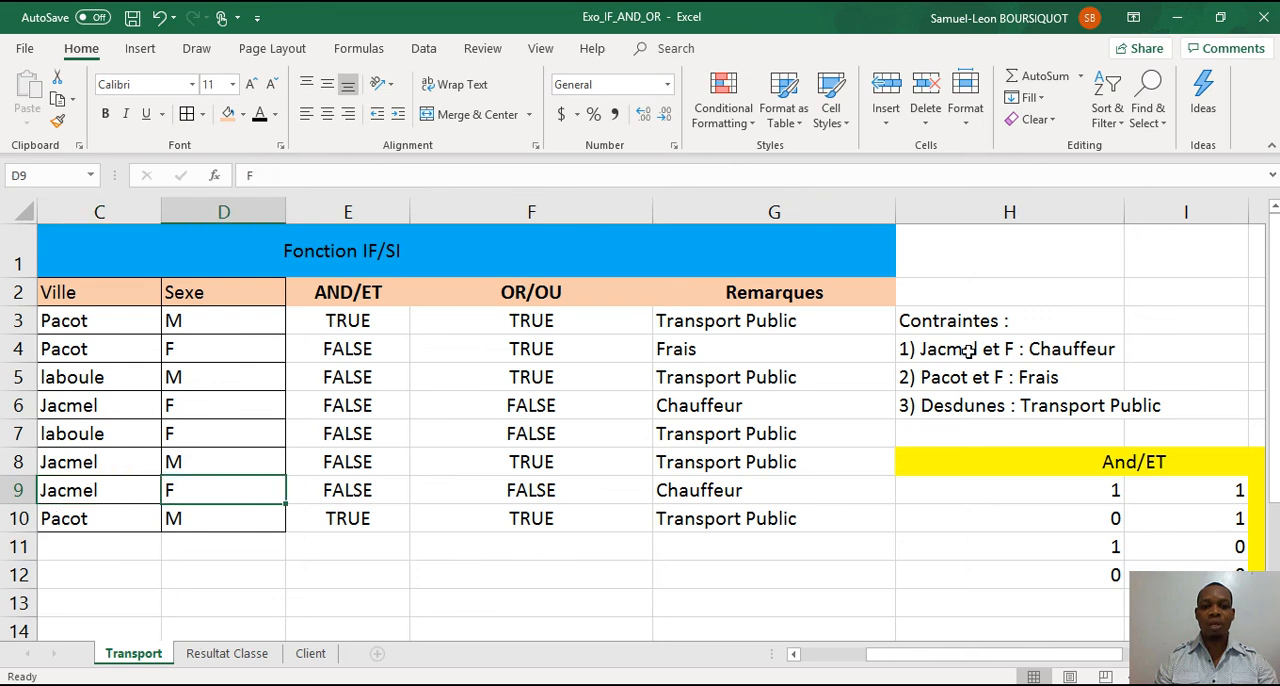
{"action": "key", "text": "Down"}
{"action": "key", "text": "Up"}
{"action": "type", "text": "M"}
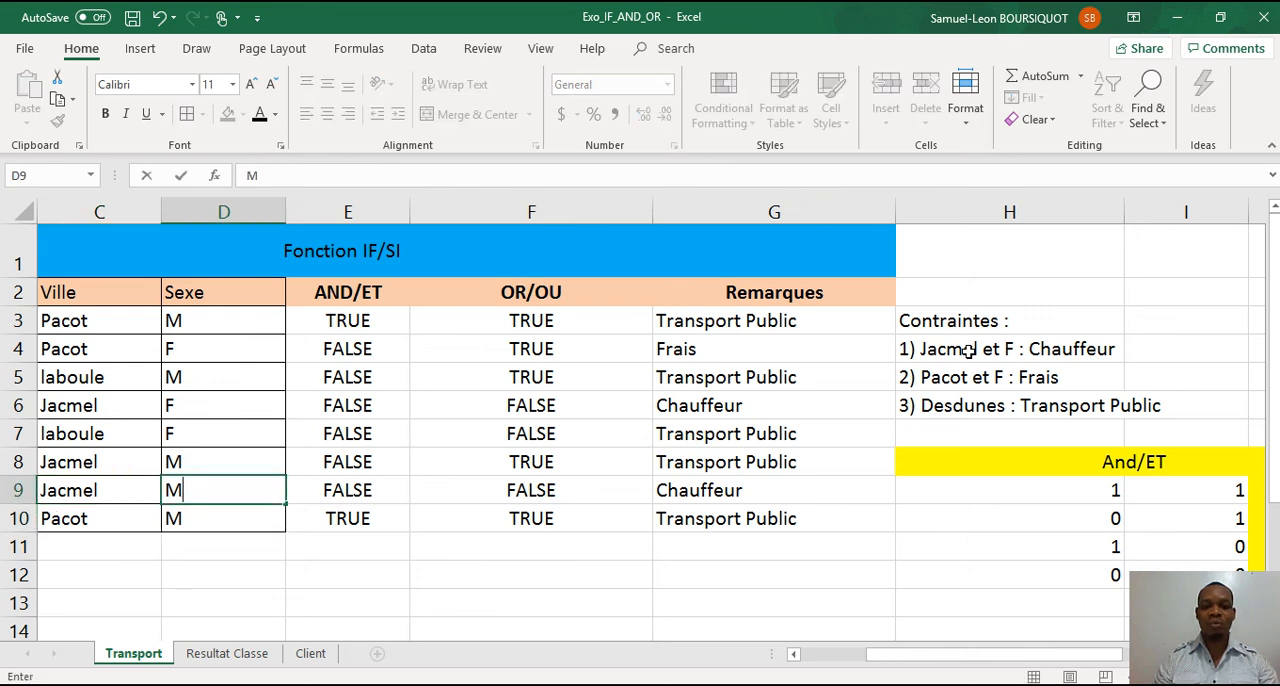
{"action": "key", "text": "Up"}
Set the Sexe in D9 back to F.
{"action": "key", "text": "Down"}
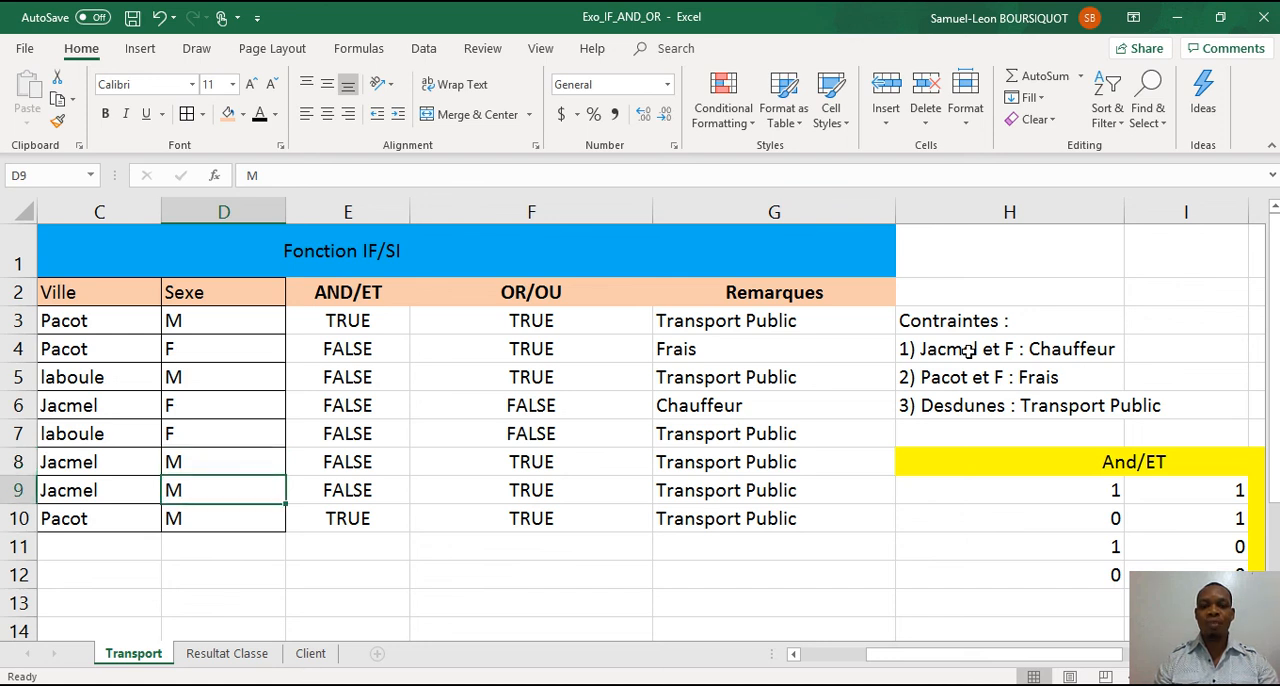
{"action": "type", "text": "F"}
{"action": "key", "text": "Up"}
{"action": "key", "text": "Up"}
{"action": "key", "text": "Up"}
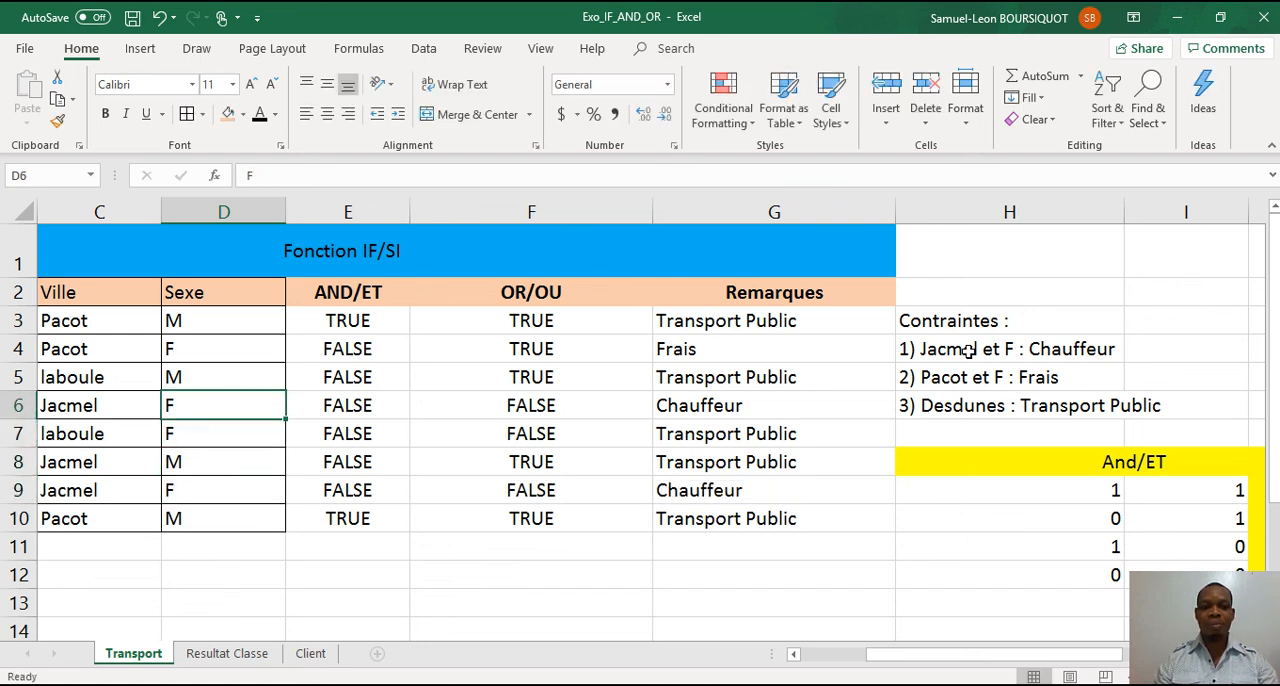
Change the Ville in C6 to Pacot to test the formula's second constraint.
{"action": "key", "text": "Down"}
{"action": "key", "text": "Left"}
{"action": "key", "text": "Up"}
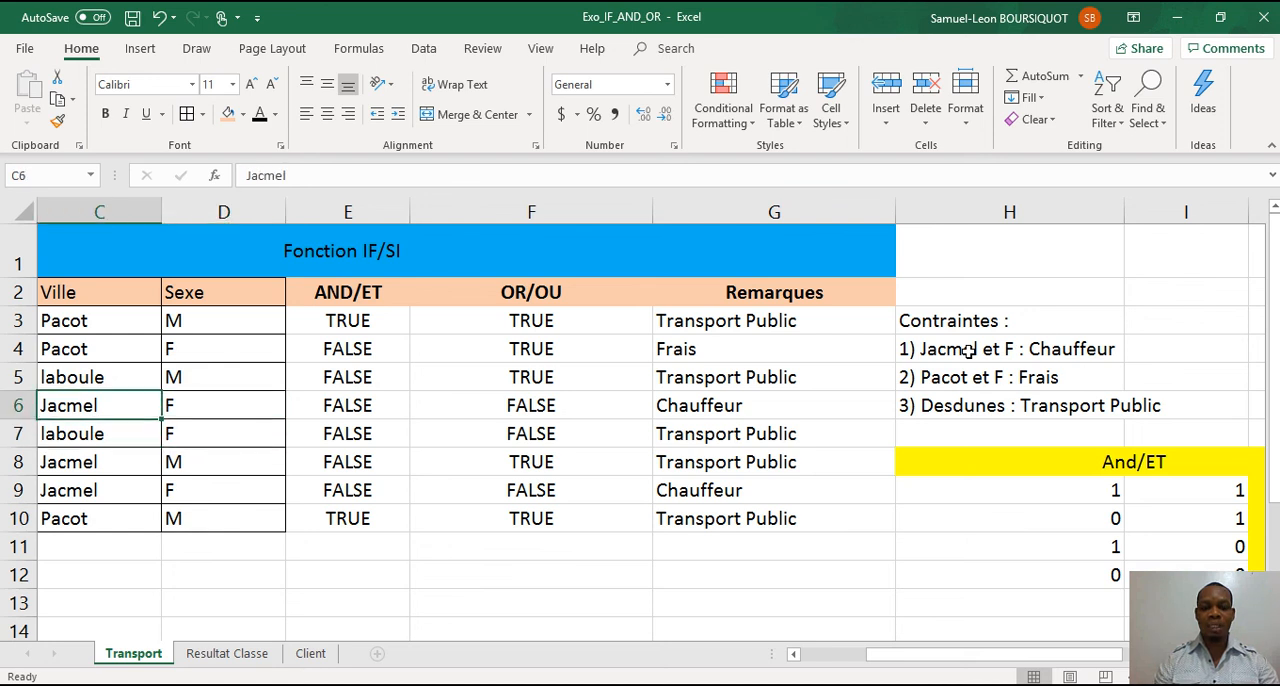
{"action": "type", "text": "Ps"}
{"action": "key", "text": "BackSpace"}
{"action": "type", "text": "acot"}
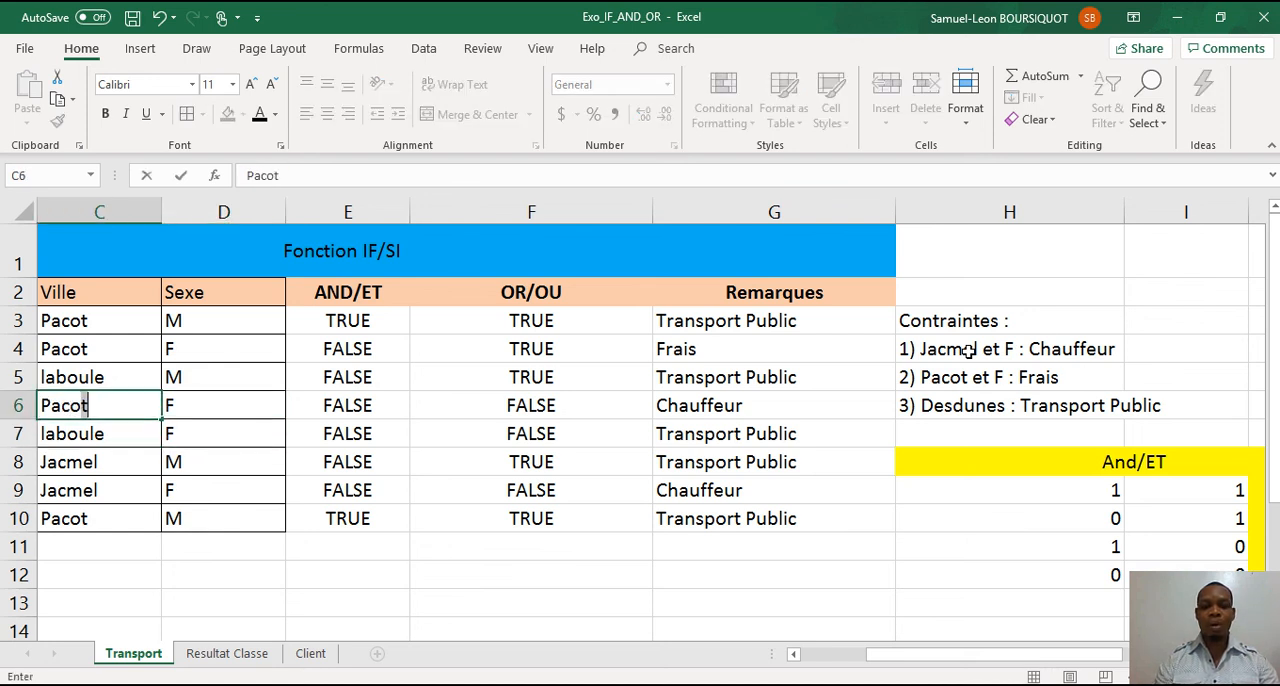
{"action": "key", "text": "Return"}
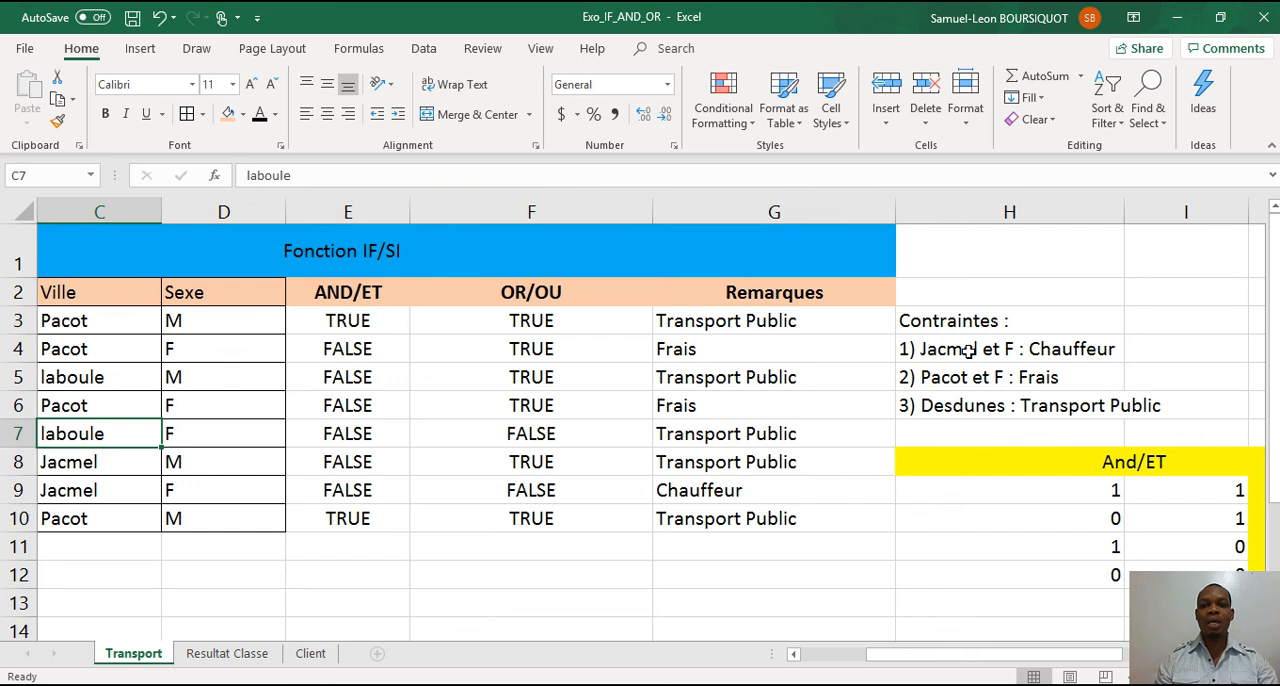